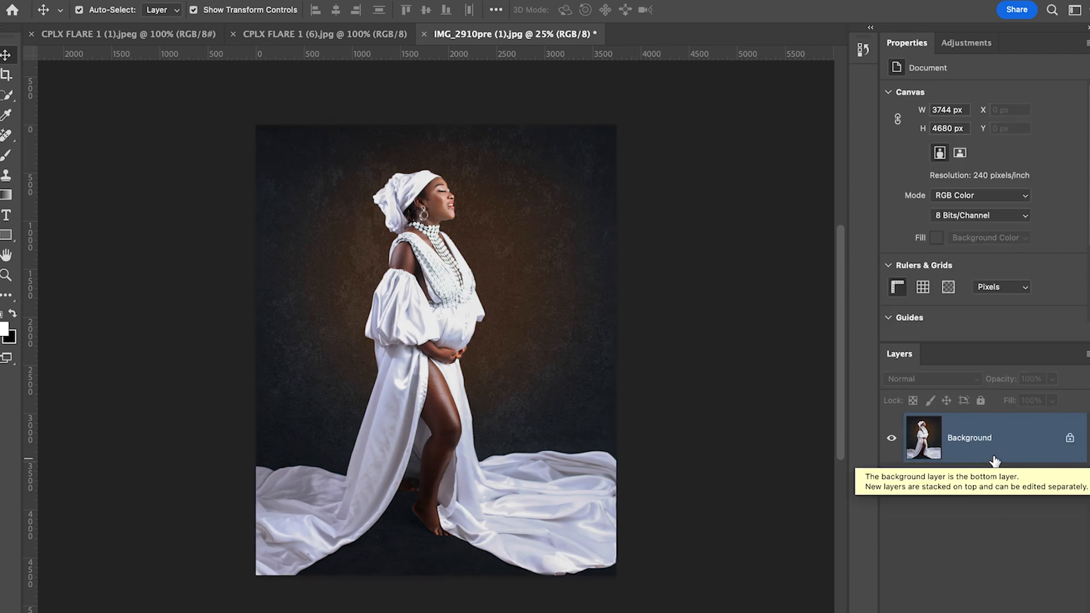
Step: Select the woman and her white dress with the Quick Selection tool and magnify the selection edges for refining
key(w)
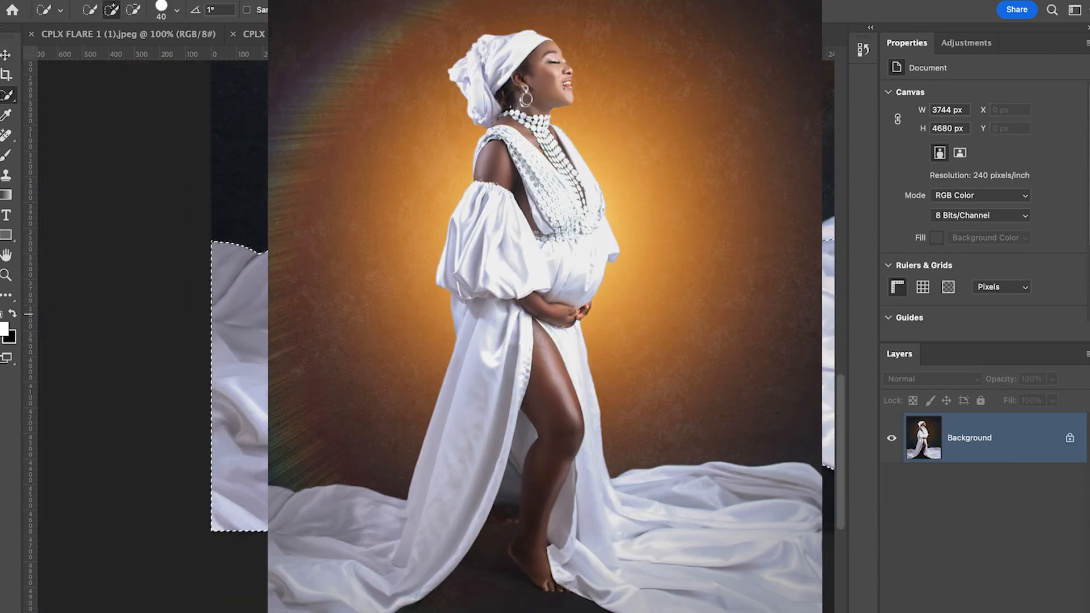
key(ctrl+plus)
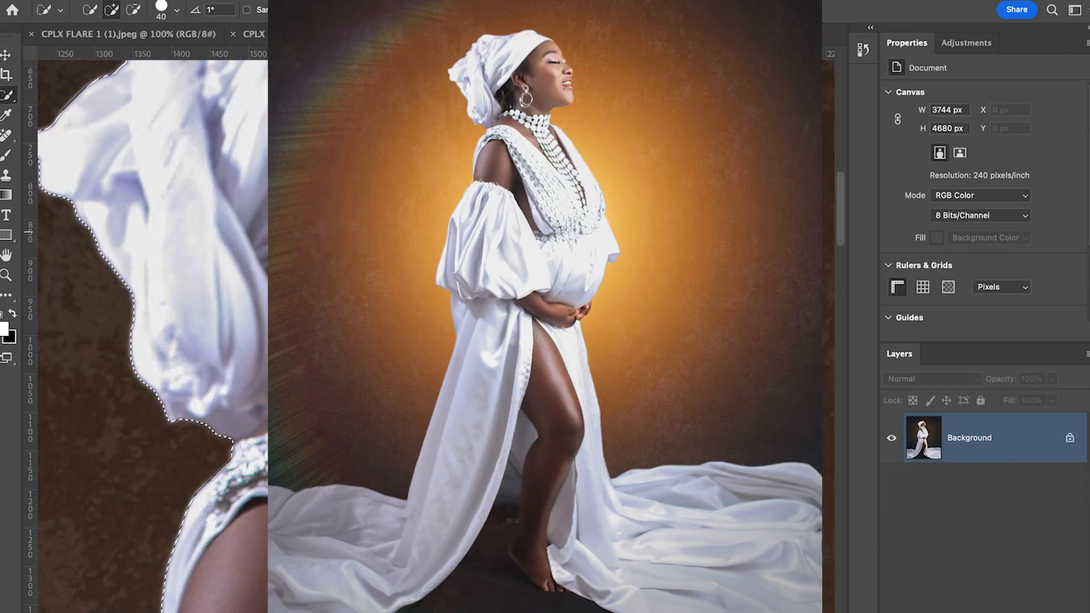
key(ctrl+alt+r)
key(ctrl+plus)
key(ctrl+plus)
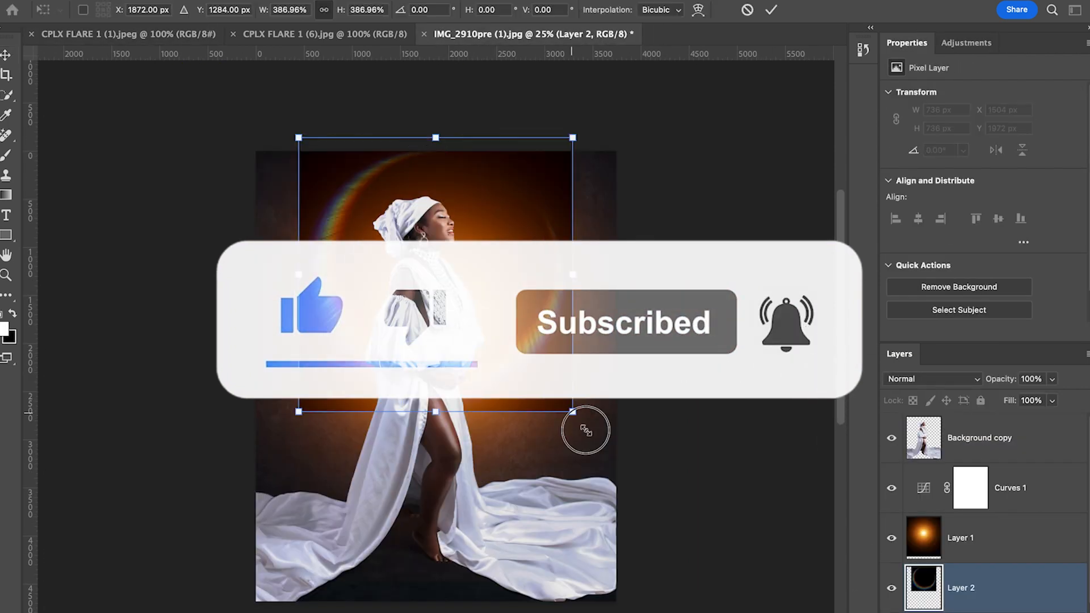
Step: Enlarge the ring flare on Layer 2 to about 760% and rotate it about 18° around the woman
drag(579, 433, 548, 499)
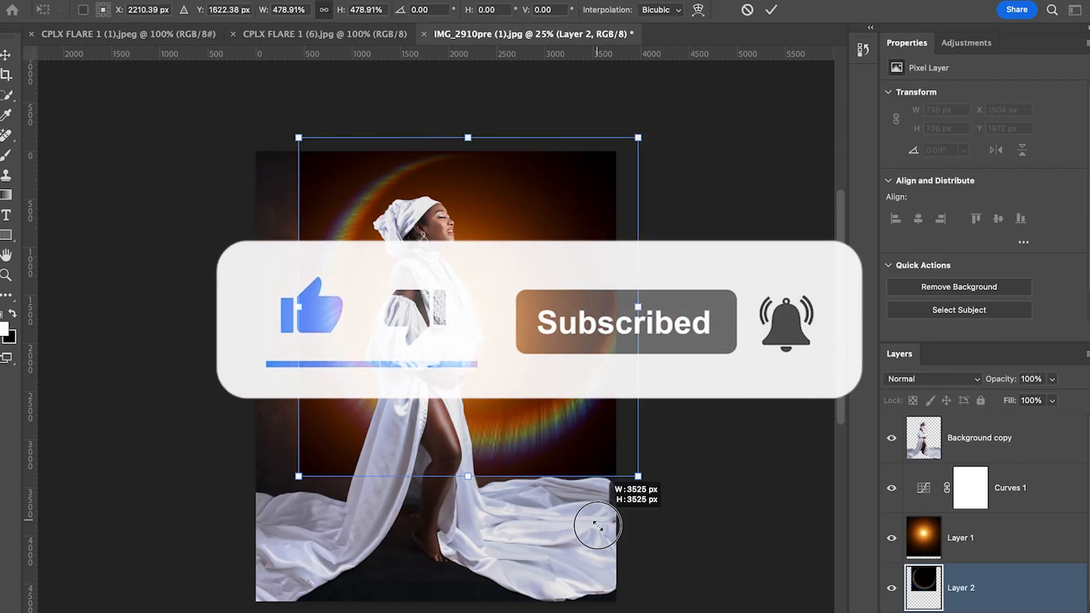
key(super+minus)
drag(508, 456, 544, 528)
drag(355, 151, 348, 104)
drag(545, 527, 562, 573)
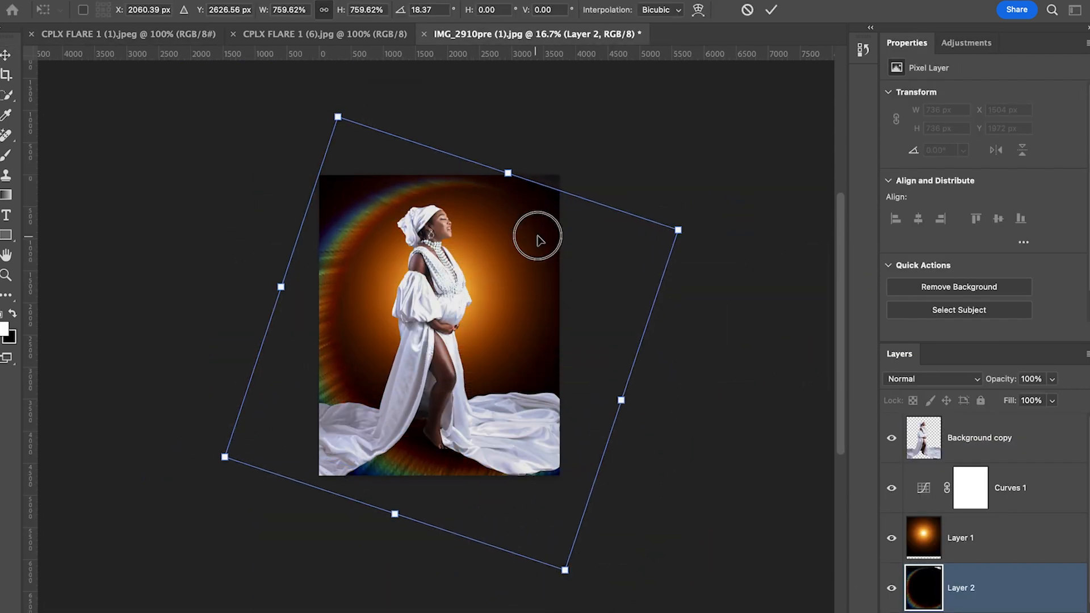
key(Return)
Step: Set the ring flare layer's blend mode to Screen and its opacity to 30%, comparing the image with and without it
click(933, 378)
click(908, 511)
click(1052, 378)
mouse_move(1054, 399)
mouse_down()
mouse_move(1016, 398)
mouse_move(1043, 399)
mouse_up()
click(891, 588)
click(891, 588)
click(1052, 378)
click(891, 588)
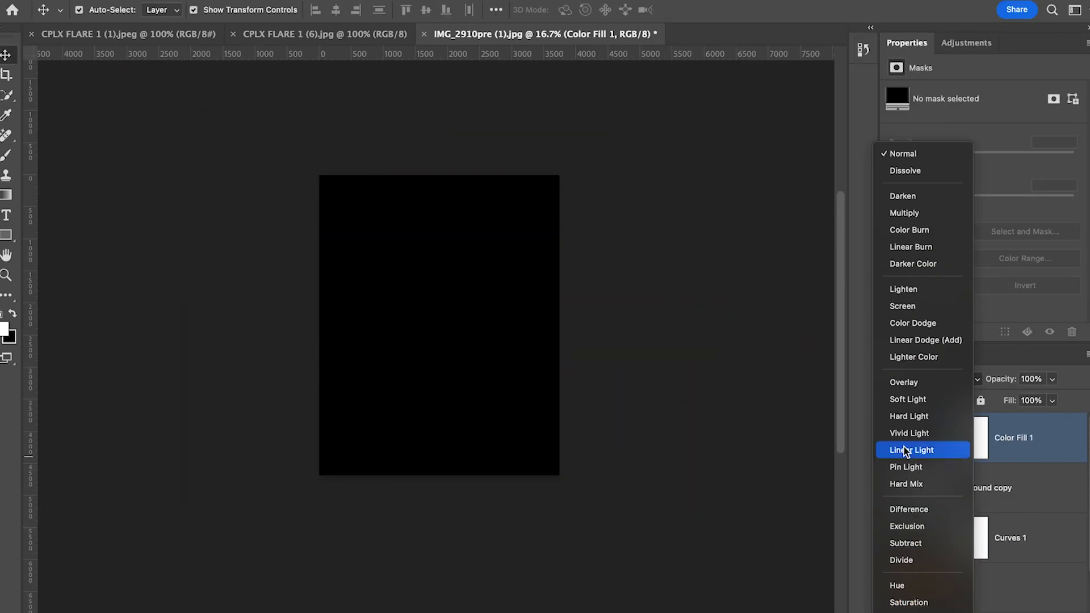
Step: Keep the black Color Fill layer in Normal blend mode and lower its opacity
click(905, 293)
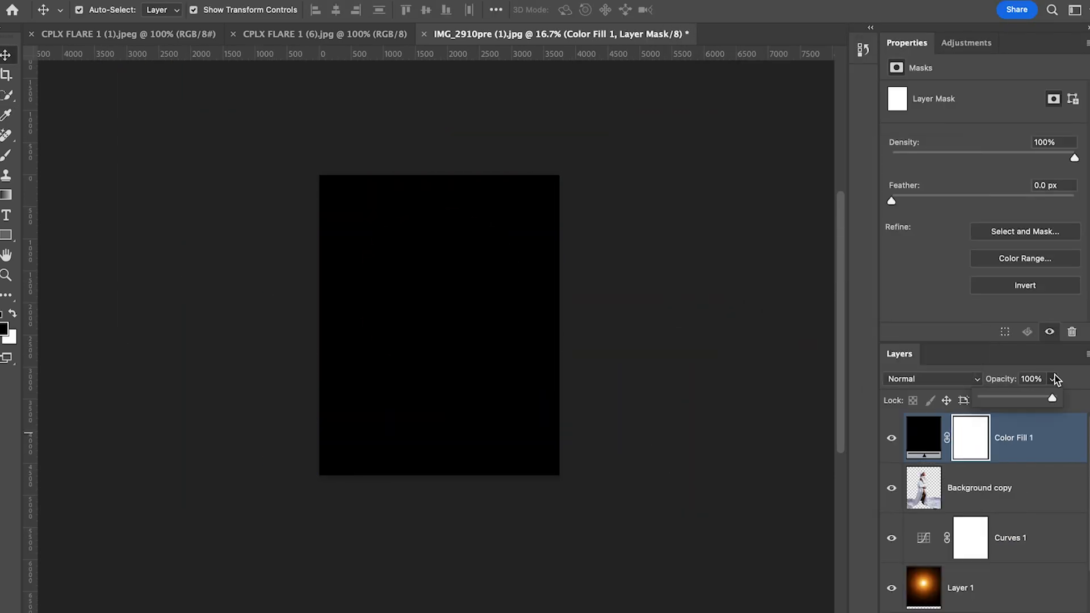
click(1052, 378)
drag(1055, 399, 1005, 400)
Step: Brush black on the Color Fill layer's mask to clear the darkening from the woman, then compare the effect
key(b)
click(465, 302)
key(super+z)
click(441, 303)
click(438, 329)
drag(409, 374, 471, 397)
click(891, 438)
click(891, 438)
Step: Target a mask on the ring flare layer and set the brush to 19% opacity with reduced flow
scroll(1002, 580, down, 3)
click(1002, 583)
click(350, 10)
drag(352, 29, 309, 31)
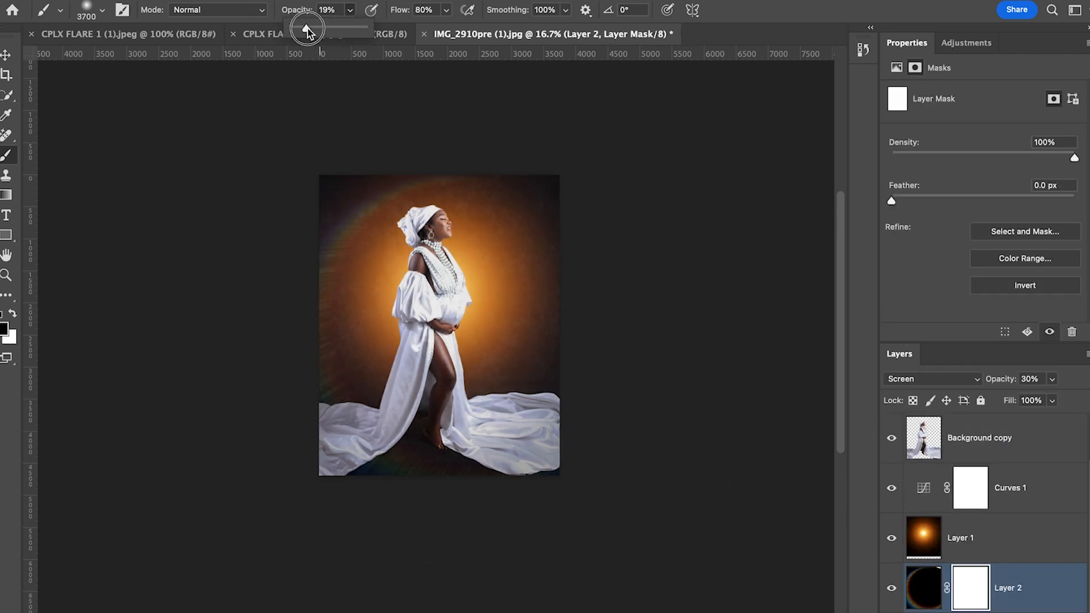
click(446, 10)
drag(449, 29, 406, 31)
Step: Shrink the brush and paint the ring flare layer's mask along the lower edge of the photo, alternating black and white
key(bracketleft)
key(bracketleft)
key(bracketleft)
key(bracketleft)
key(bracketleft)
key(bracketleft)
key(bracketleft)
key(bracketleft)
key(bracketleft)
key(bracketleft)
key(bracketleft)
key(bracketleft)
key(bracketleft)
key(bracketleft)
key(bracketleft)
key(bracketleft)
key(bracketleft)
key(bracketleft)
key(bracketleft)
key(bracketleft)
click(486, 492)
key(x)
click(468, 485)
key(x)
key(bracketleft)
key(bracketleft)
key(bracketleft)
key(bracketleft)
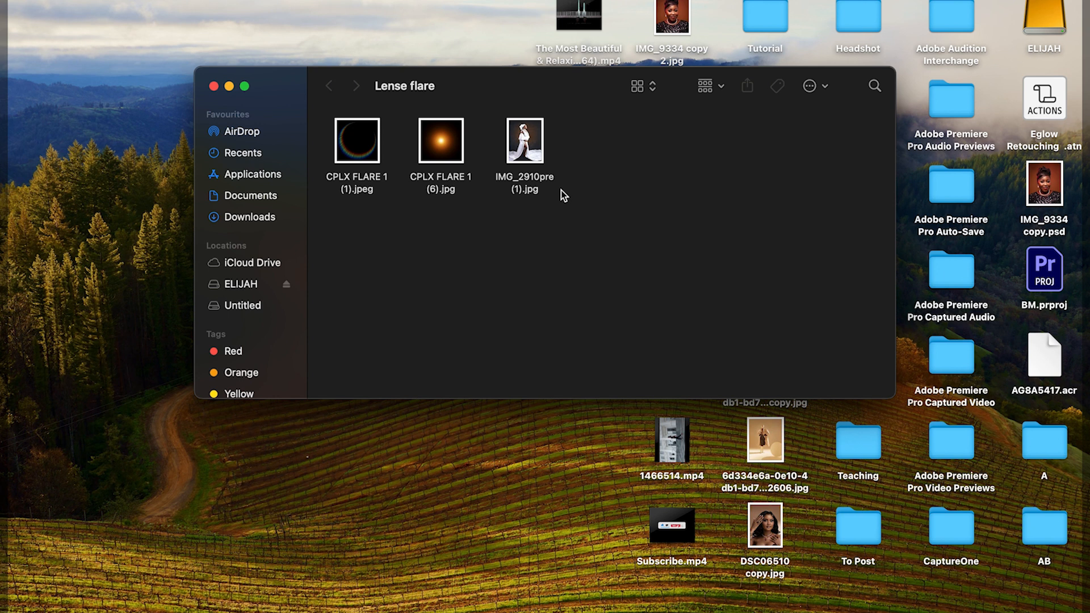
Step: Preview the portrait and both flare images in the Lense flare folder
click(531, 166)
key(space)
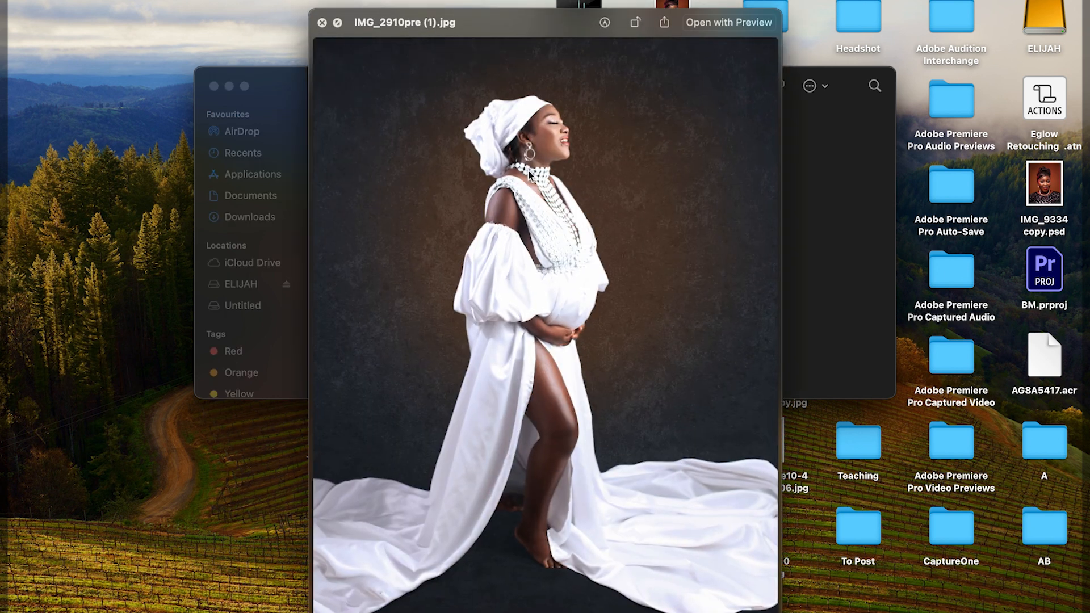
key(space)
click(438, 142)
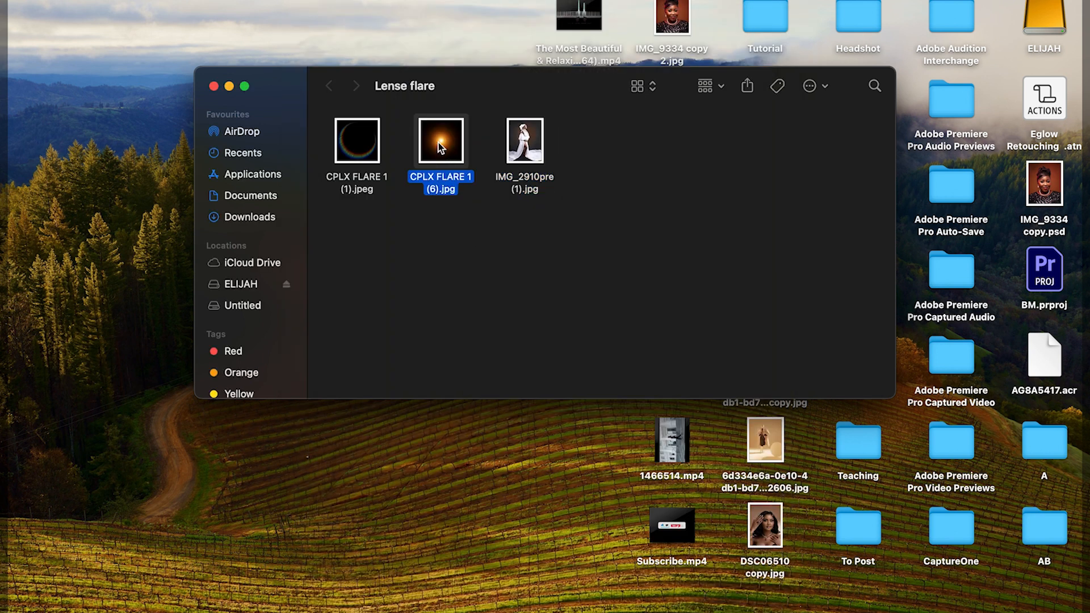
key(space)
key(space)
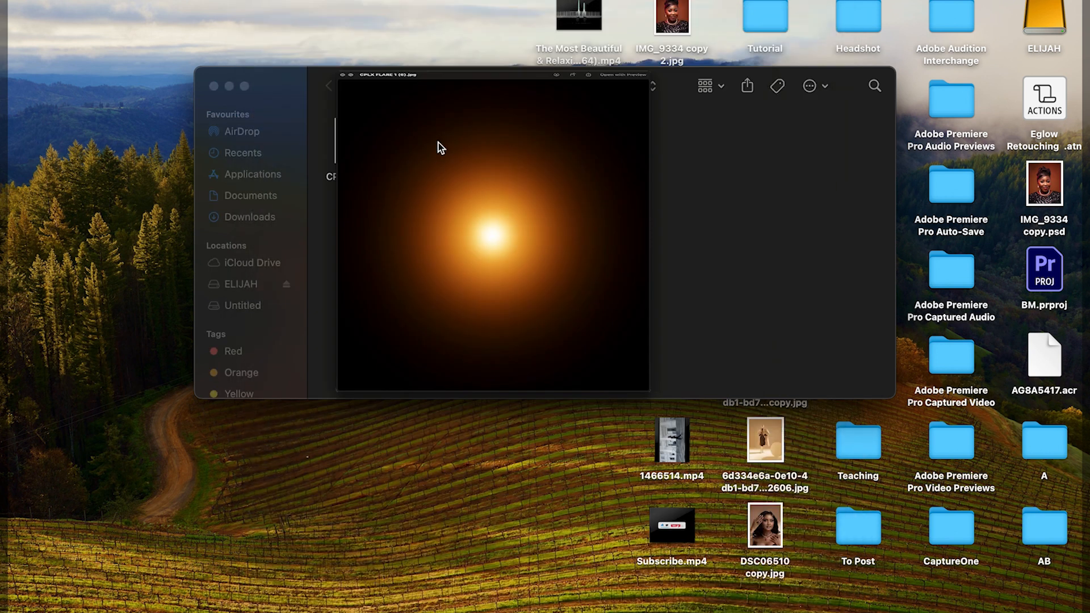
click(356, 137)
key(space)
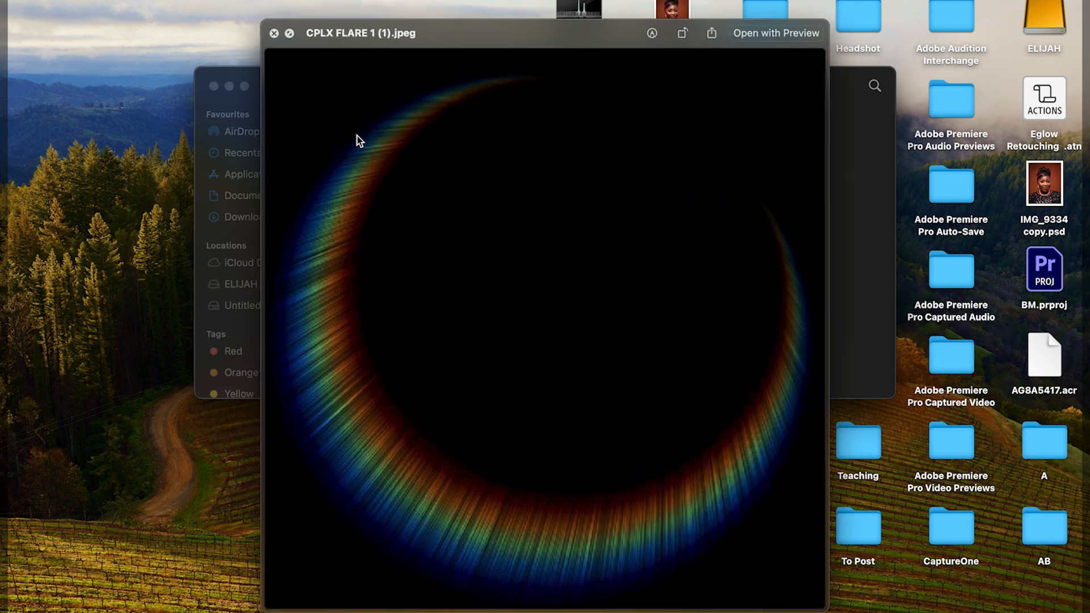
key(space)
Step: Open the portrait and both flare images together in Adobe Photoshop 2024
drag(578, 151, 335, 131)
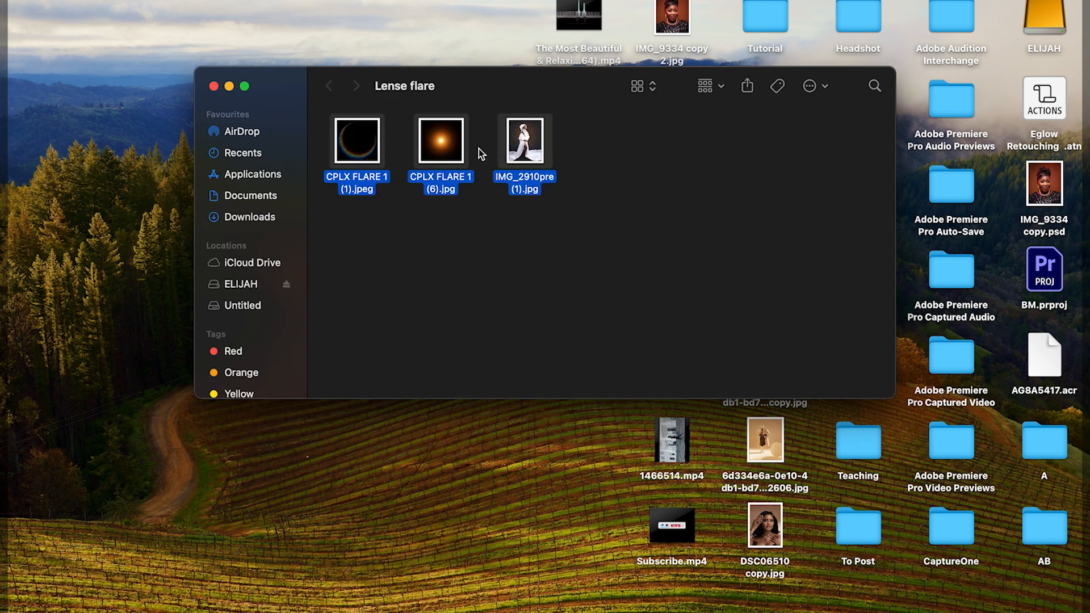
right_click(539, 148)
mouse_move(689, 194)
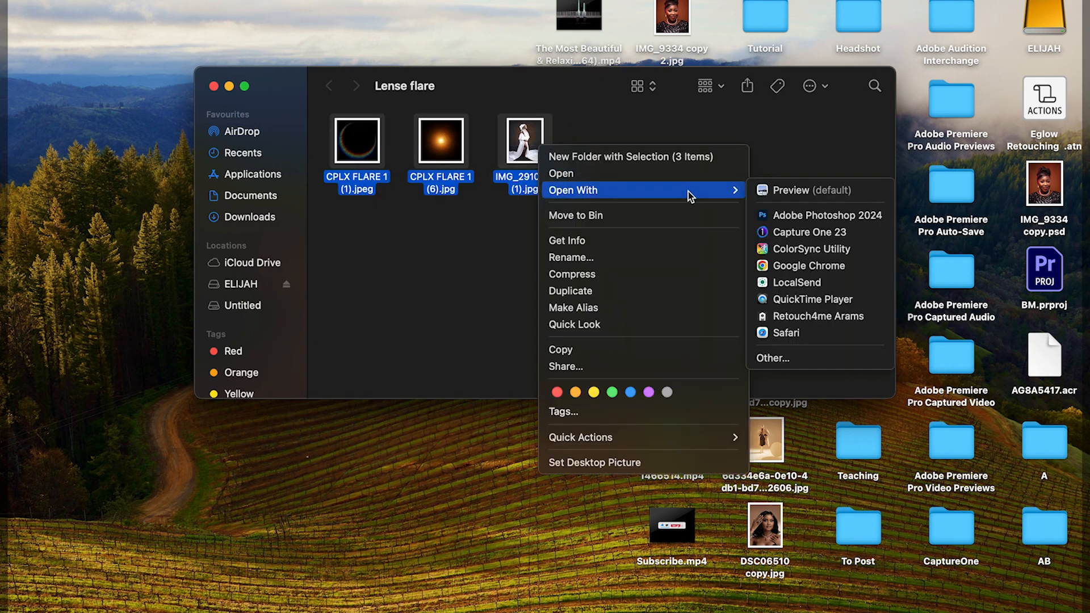
click(836, 220)
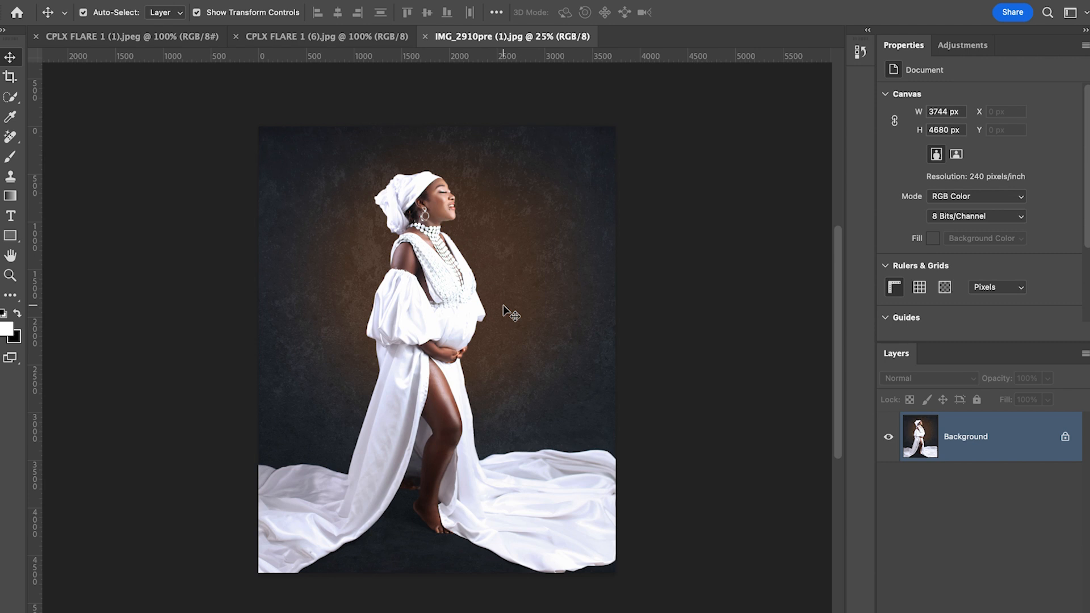
Step: Duplicate the portrait's background layer and open the copy in the Camera Raw Filter
key(ctrl+j)
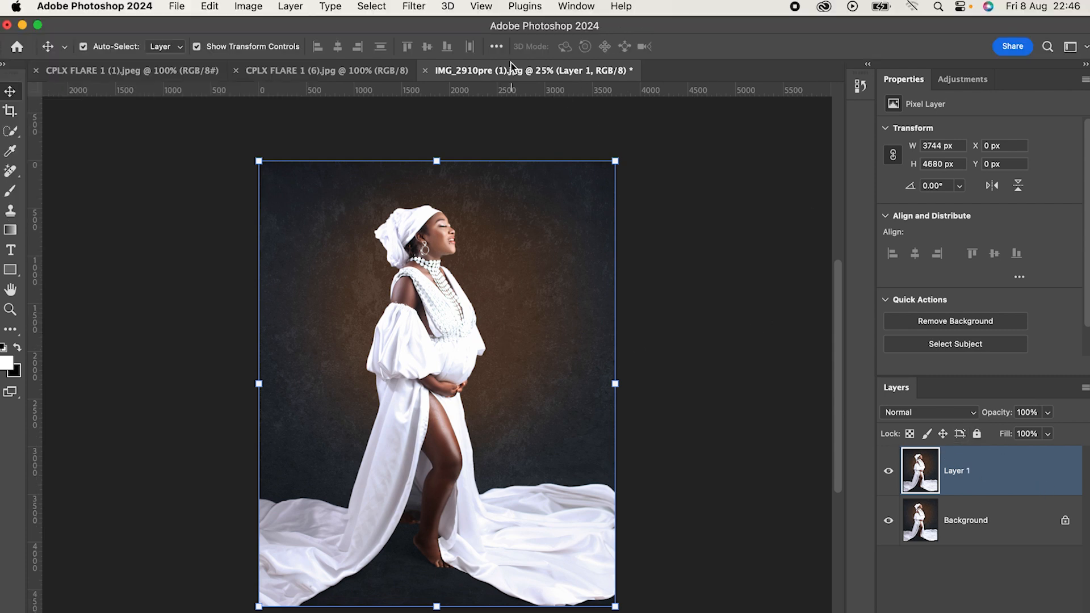
click(420, 11)
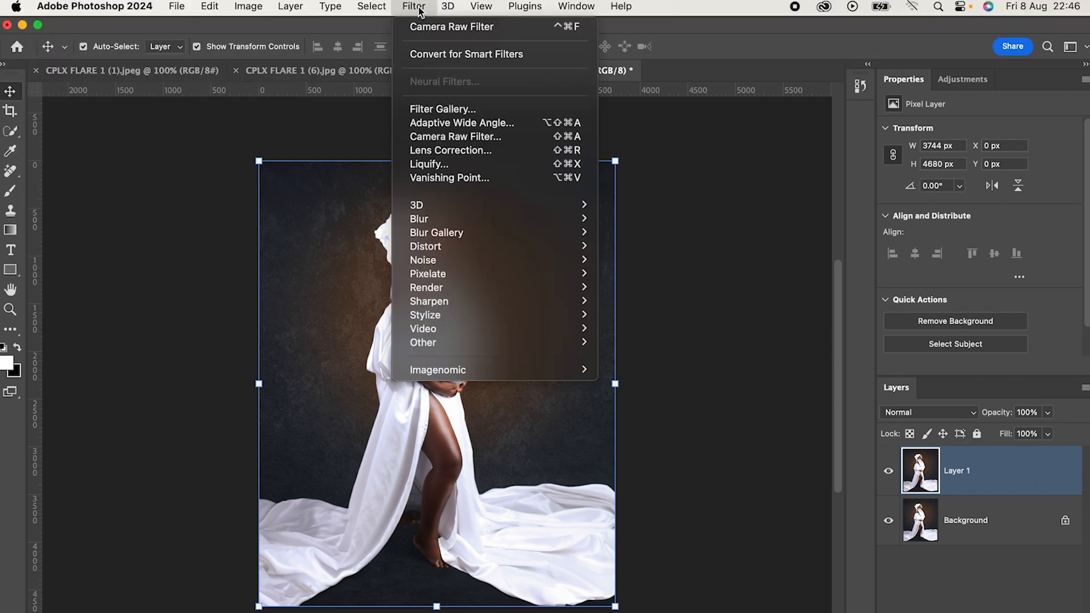
click(443, 138)
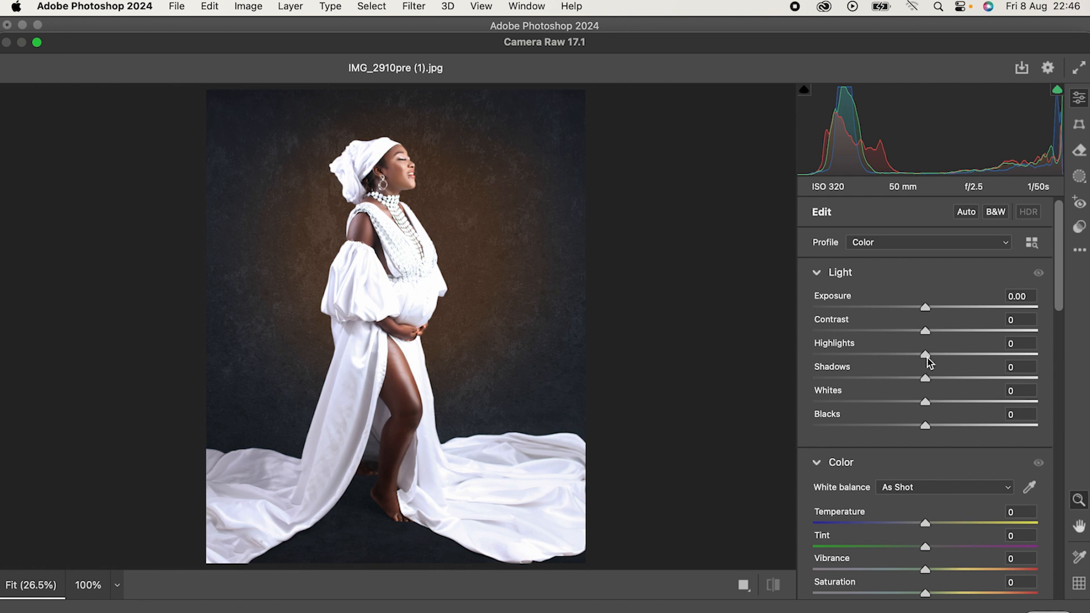
Step: Set Highlights to -56, Exposure to -0.20 and Blacks to -5, and compare with the original
drag(925, 356, 872, 354)
drag(760, 358, 863, 383)
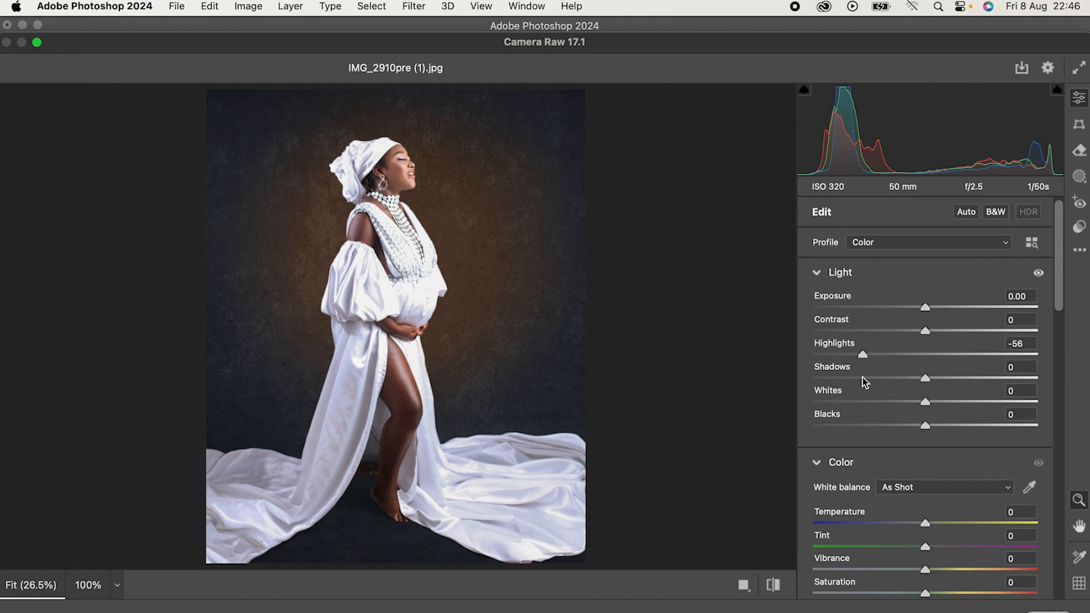
drag(925, 306, 920, 306)
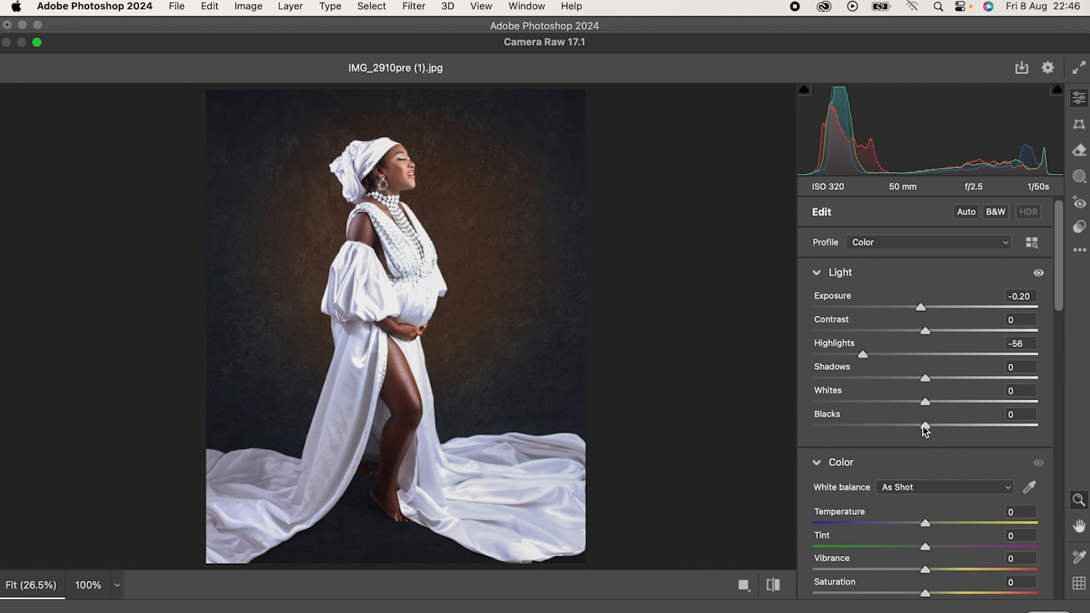
drag(923, 426, 921, 426)
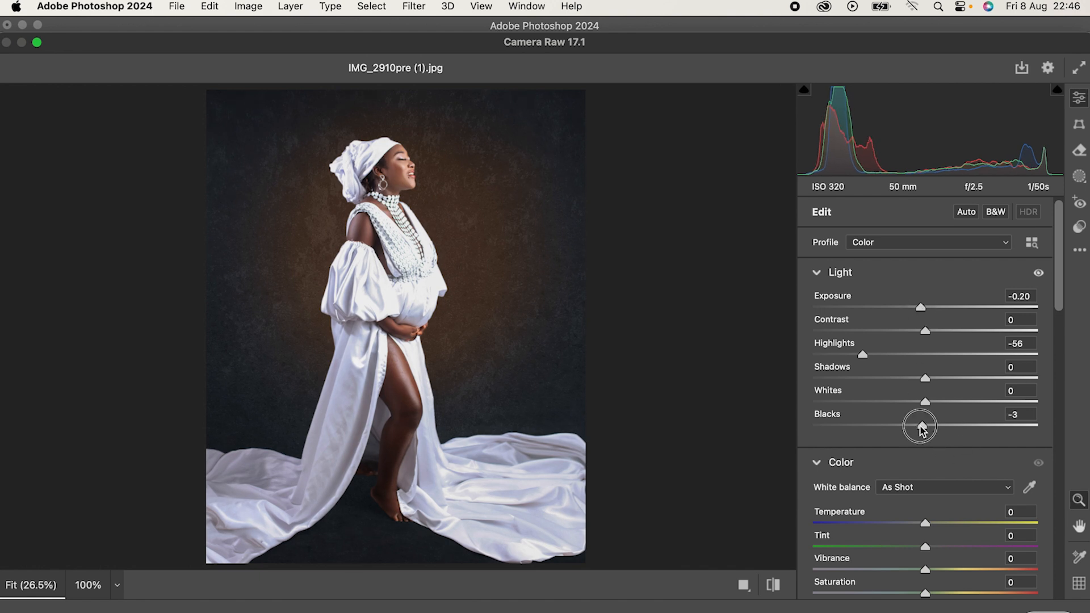
drag(918, 426, 917, 427)
click(773, 585)
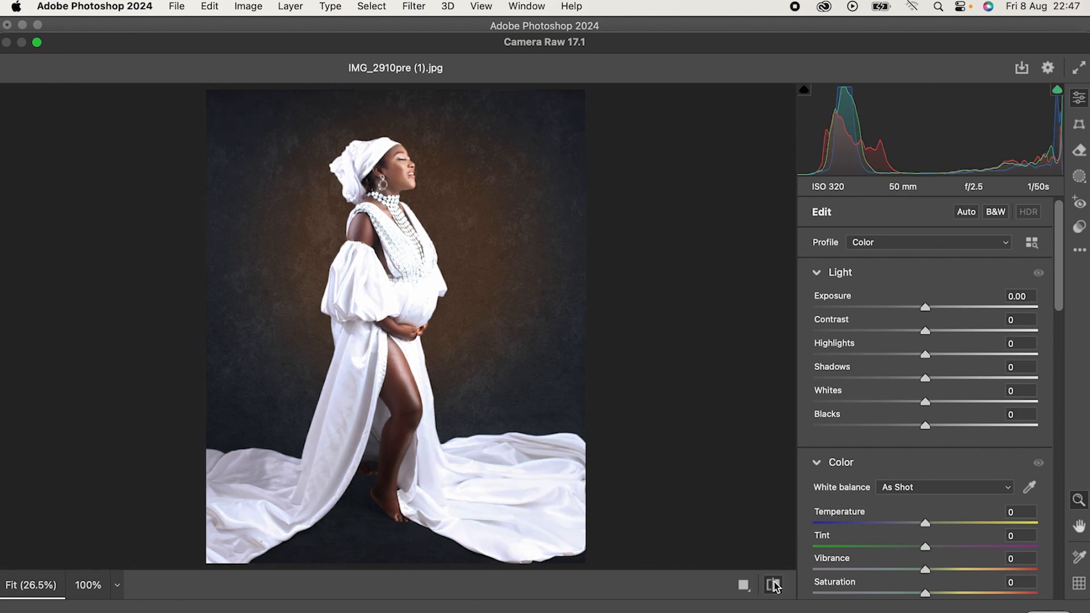
click(774, 585)
click(773, 586)
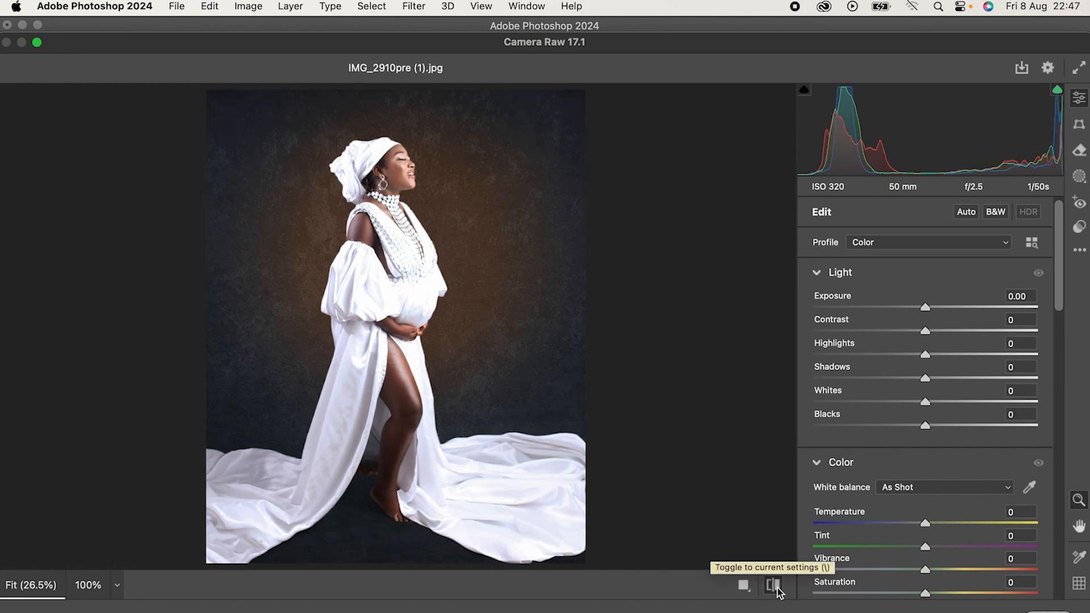
click(773, 584)
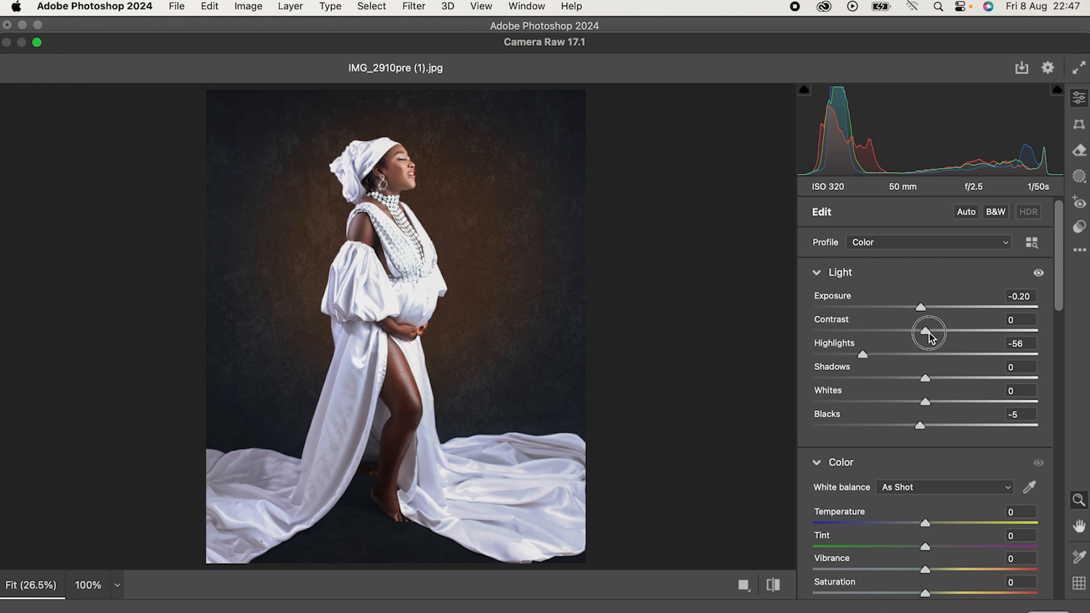
Step: Set Contrast to +2, Shadows to -6 and Whites to -2, and compare with the original
drag(929, 336, 930, 334)
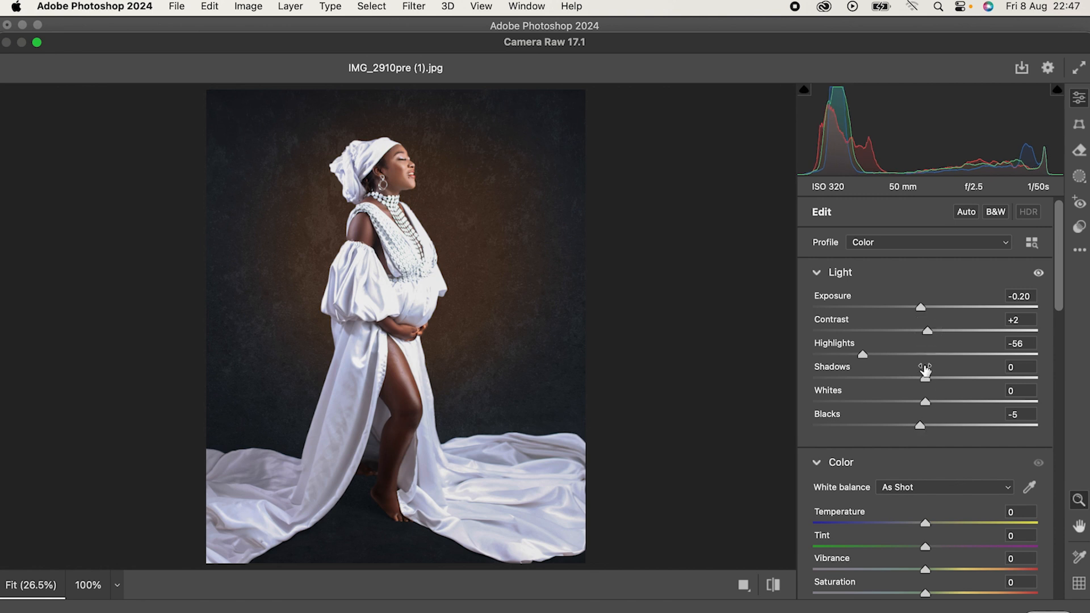
drag(923, 377, 918, 380)
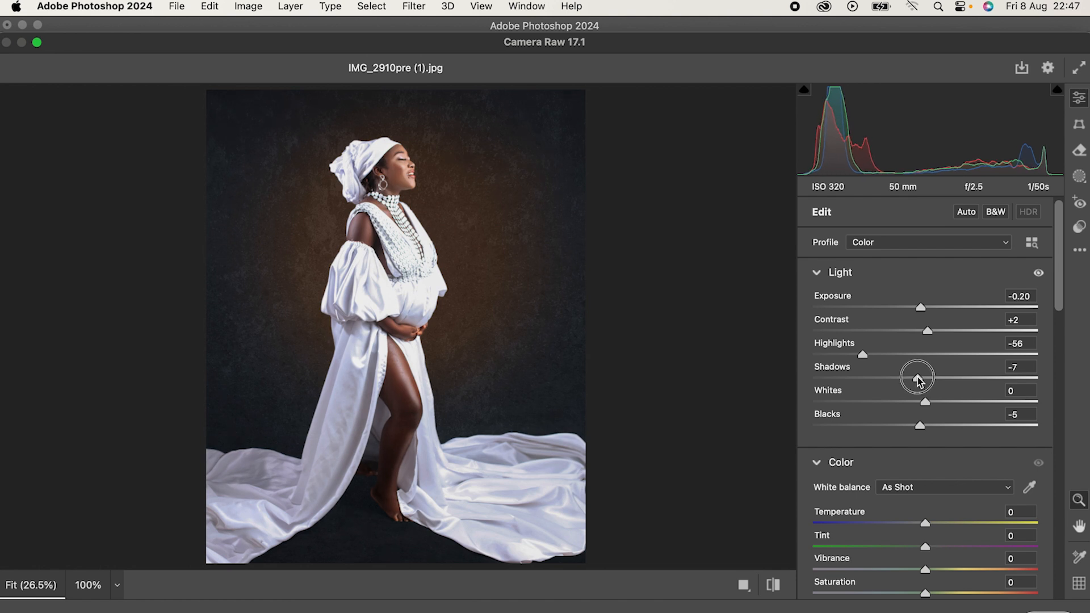
drag(918, 380, 919, 378)
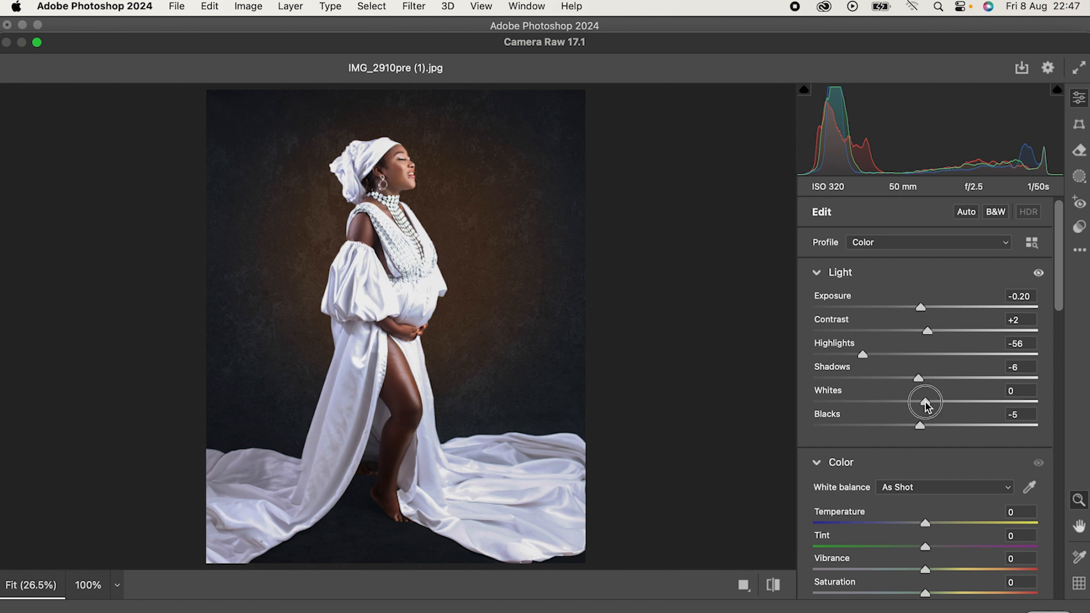
drag(925, 405, 924, 405)
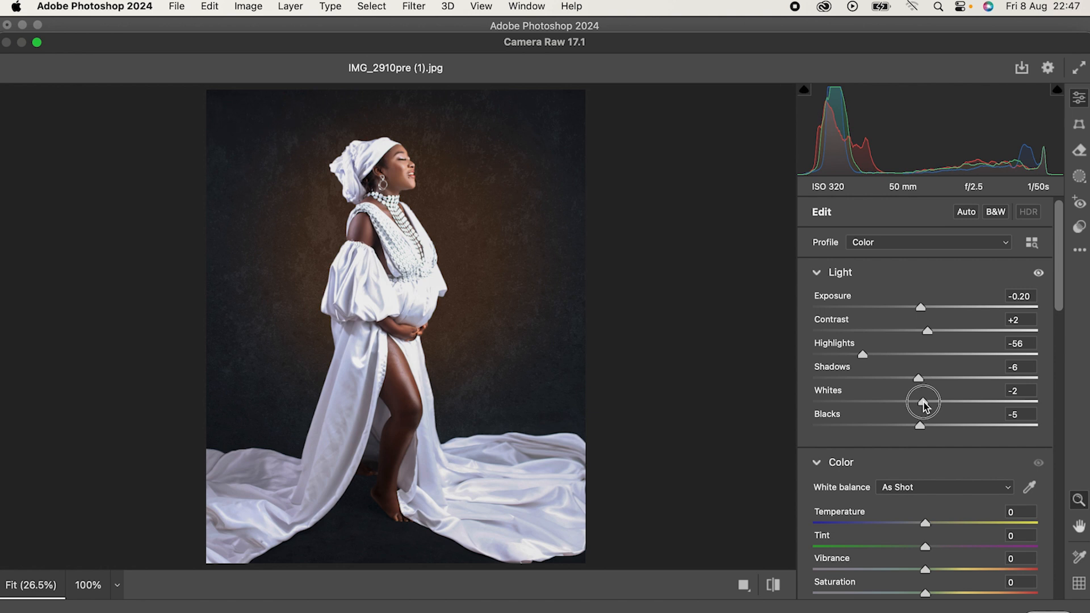
drag(924, 402, 924, 403)
click(773, 585)
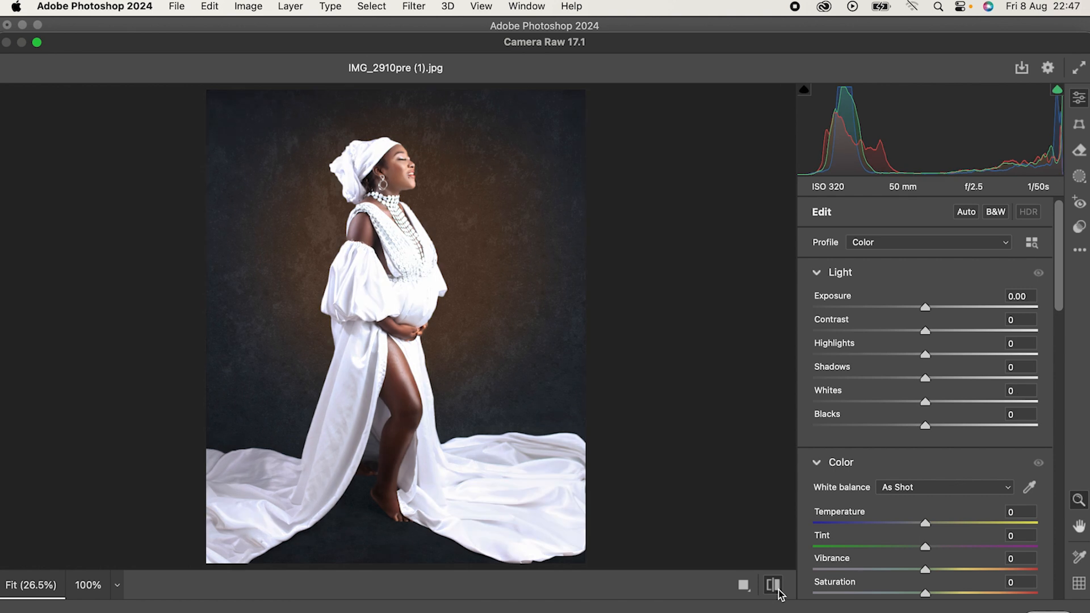
click(773, 585)
click(773, 585)
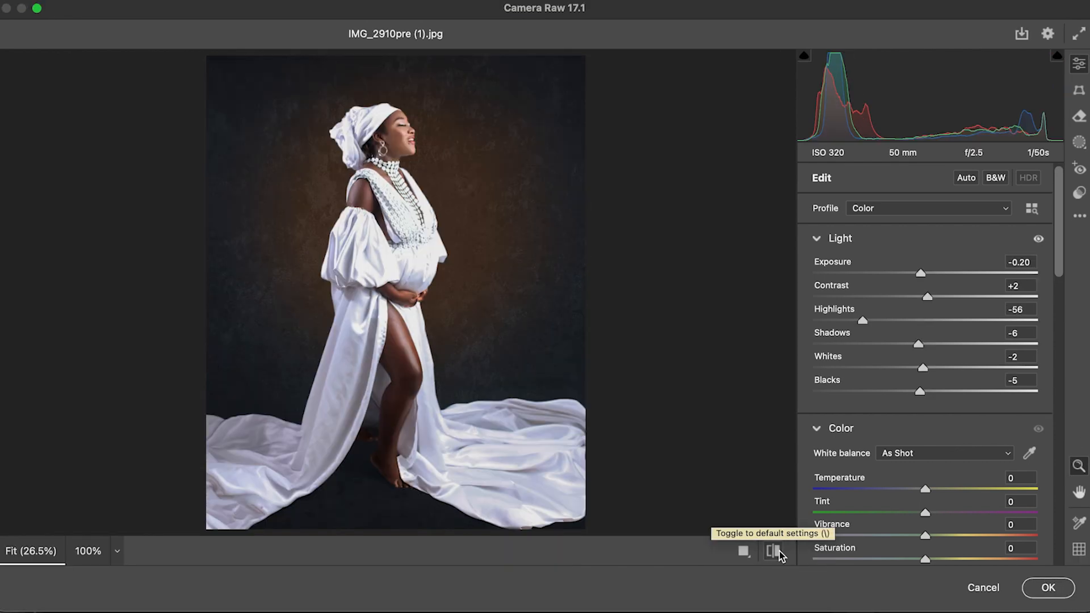
Step: Apply the Camera Raw adjustments and merge the adjusted layer into the background
click(1047, 588)
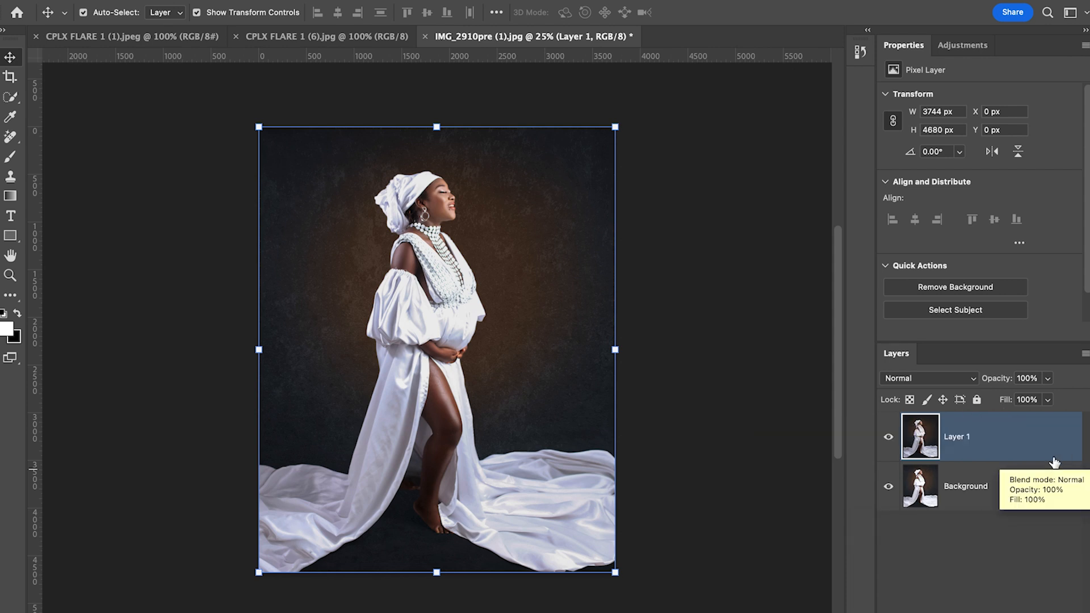
key(Delete)
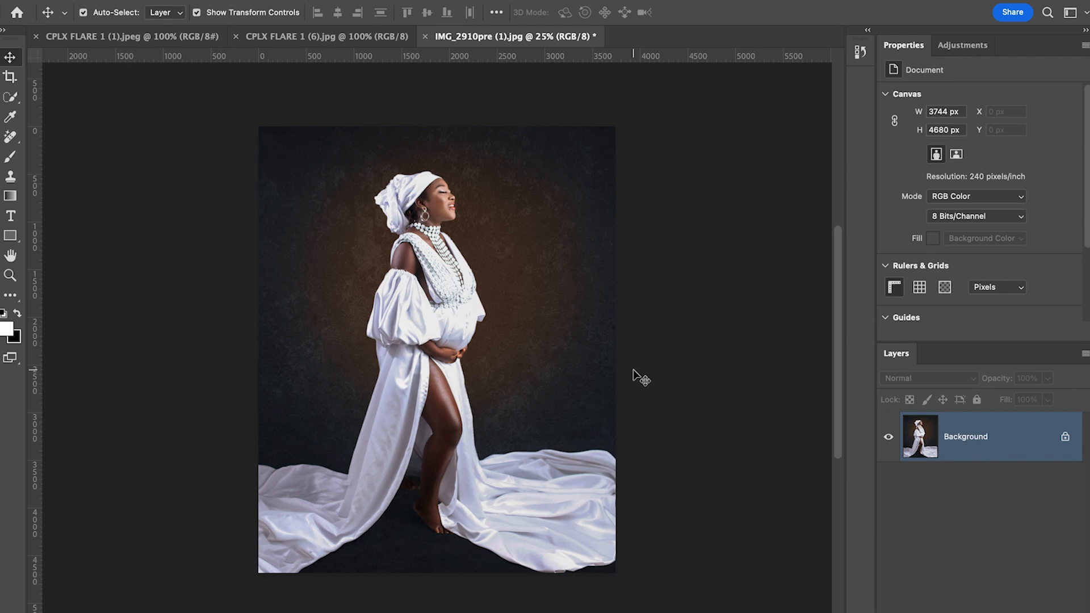
Step: Select the woman and her dress automatically with Select Subject
key(w)
click(449, 12)
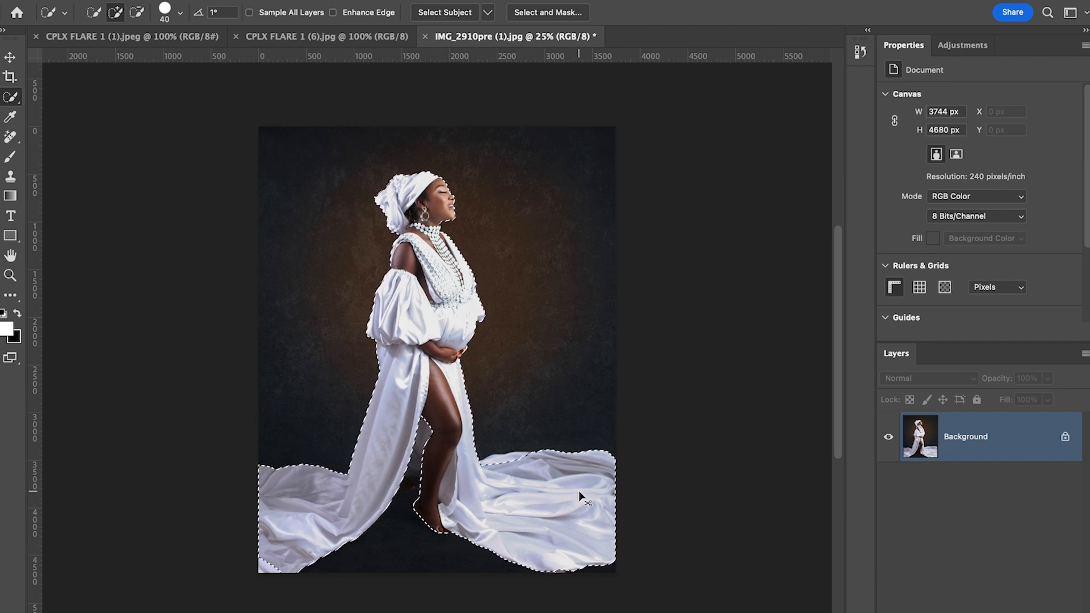
key(ctrl+plus)
key(ctrl+plus)
key(ctrl+plus)
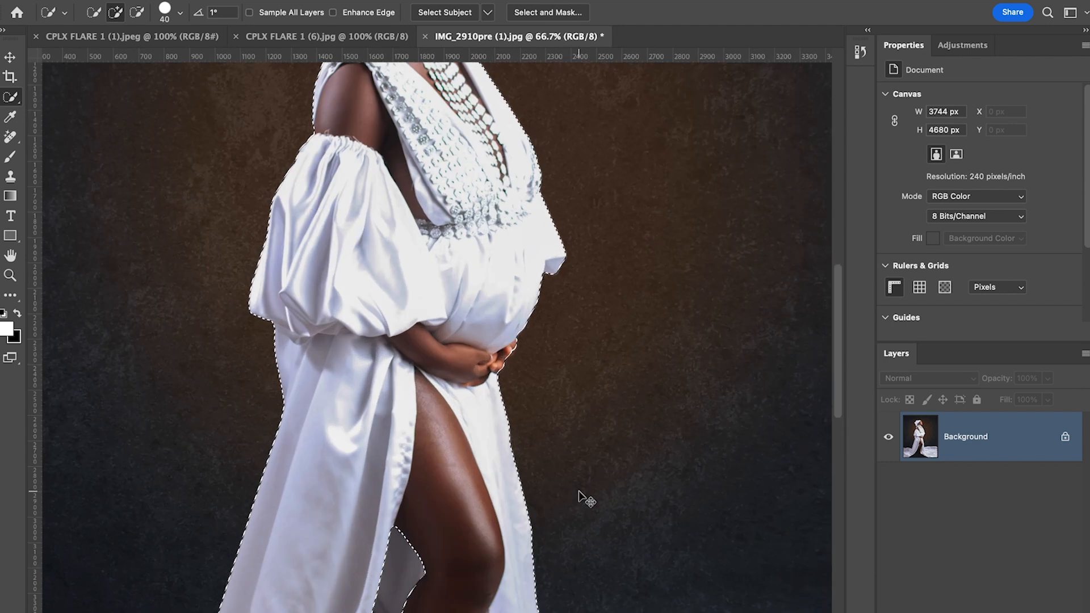
Step: Add the missing lower-left corner of the dress train and the area around the rear foot to the selection, leaving out the floor
drag(606, 528, 633, 168)
drag(329, 341, 566, 301)
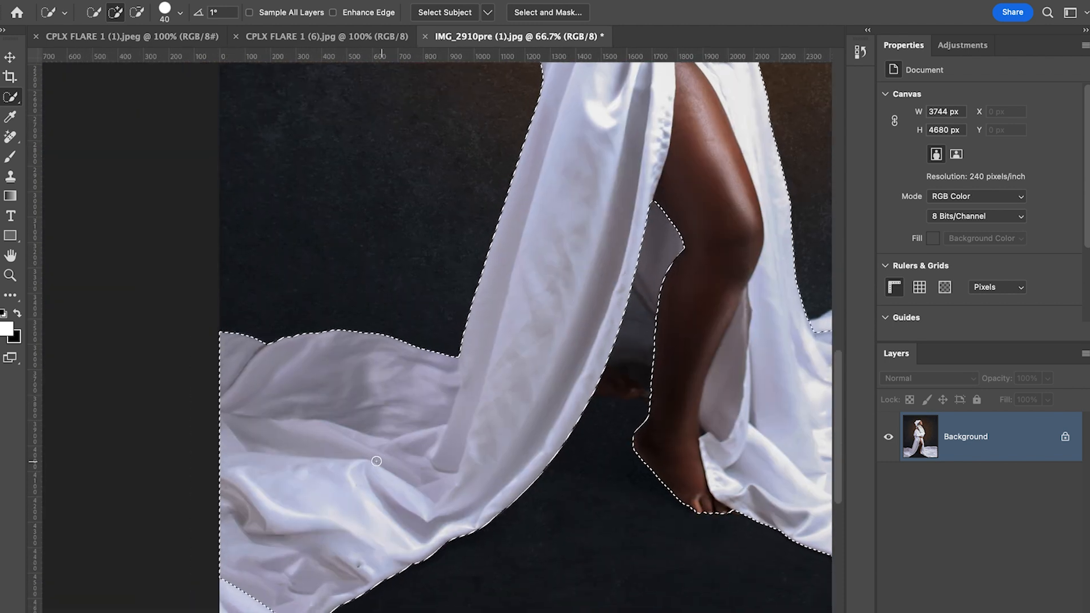
scroll(360, 457, down, 3)
drag(278, 531, 212, 523)
click(233, 501)
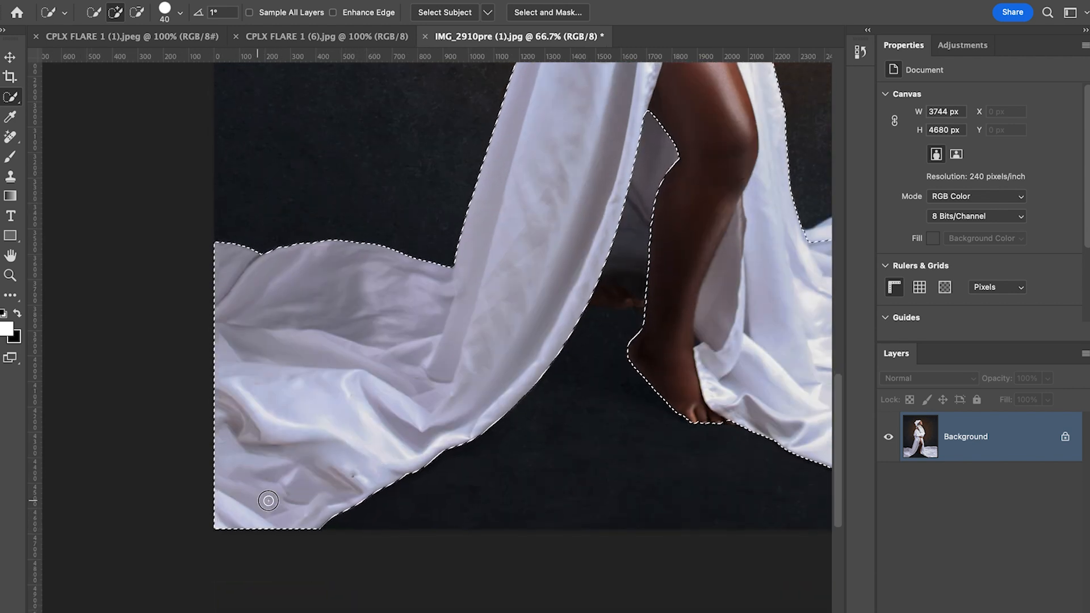
click(647, 311)
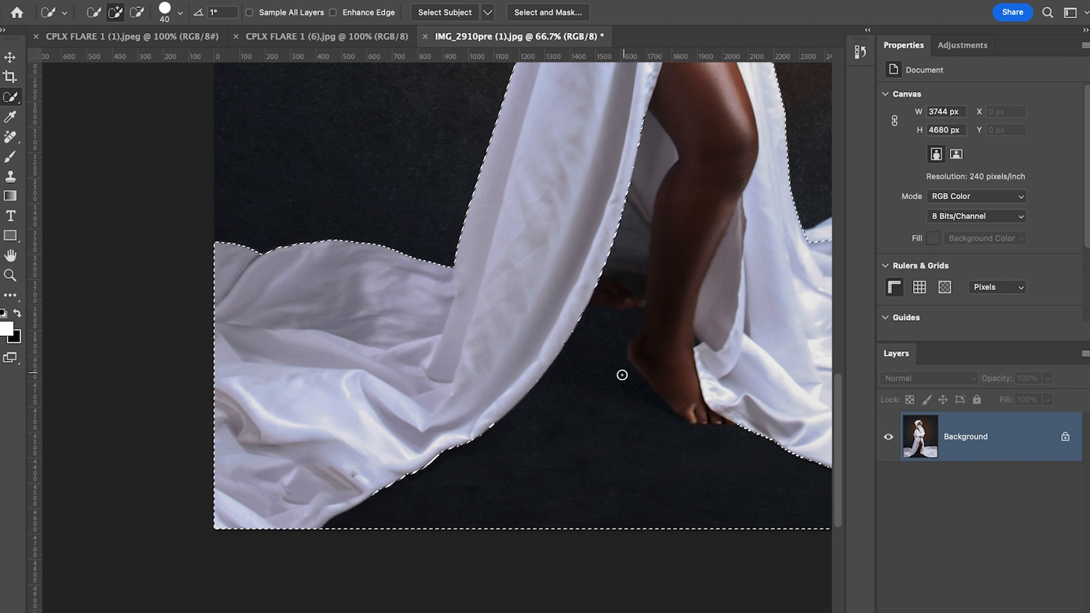
mouse_move(611, 338)
mouse_down()
mouse_move(598, 452)
mouse_move(623, 308)
mouse_move(703, 416)
mouse_move(652, 348)
mouse_move(721, 412)
mouse_move(704, 417)
mouse_move(732, 420)
mouse_move(638, 337)
mouse_move(622, 340)
mouse_move(640, 320)
mouse_move(641, 364)
mouse_up()
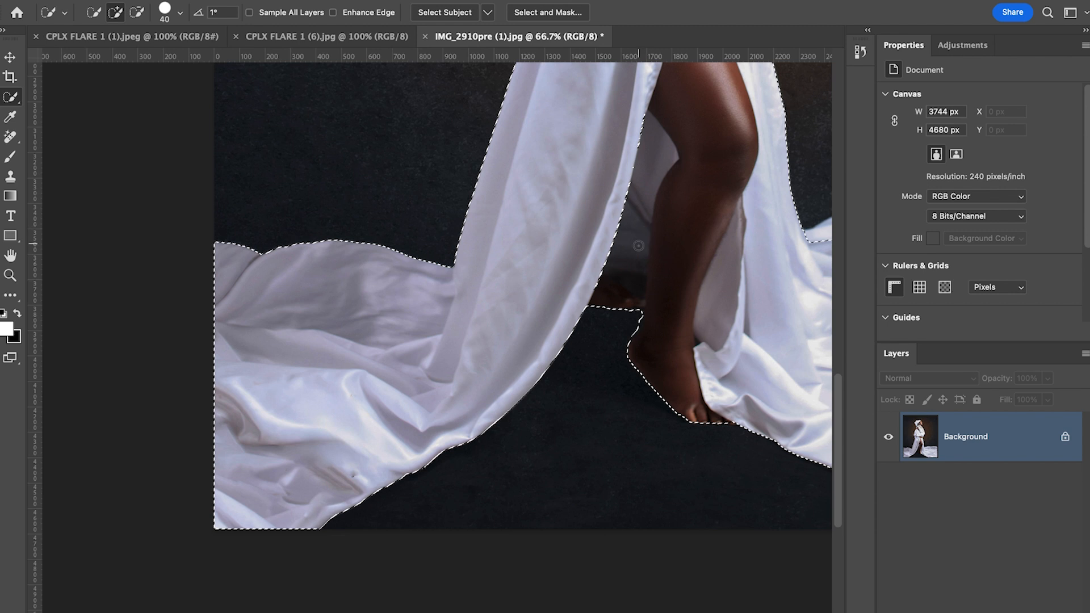
Step: Add the missed sliver of hem along the lower edge of the right-hand dress train to the selection
drag(652, 207, 450, 312)
mouse_move(676, 340)
mouse_down()
mouse_move(446, 351)
mouse_move(572, 343)
mouse_up()
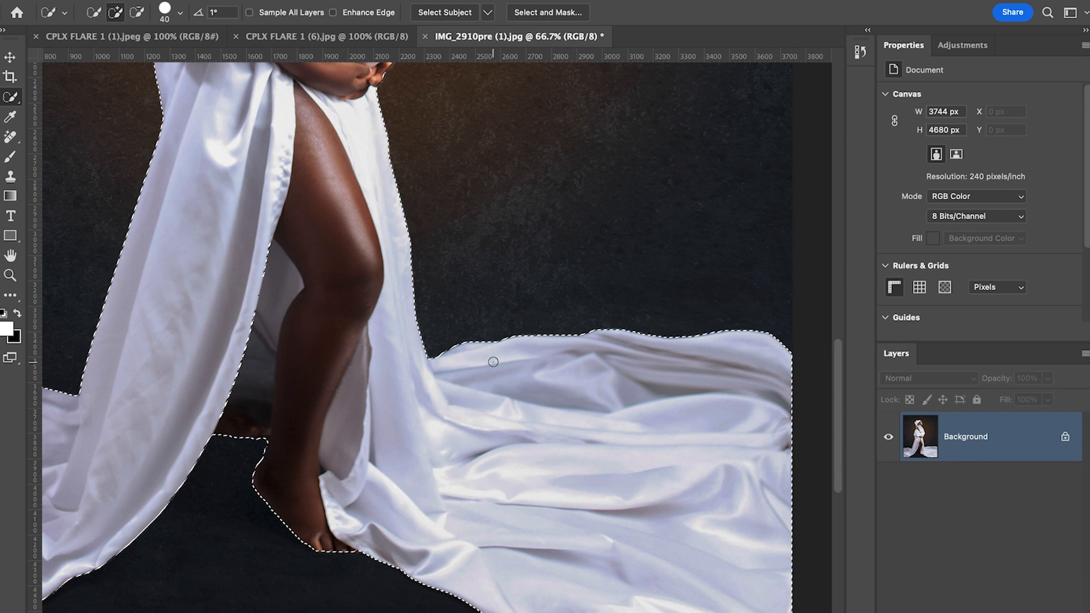
drag(622, 445, 616, 339)
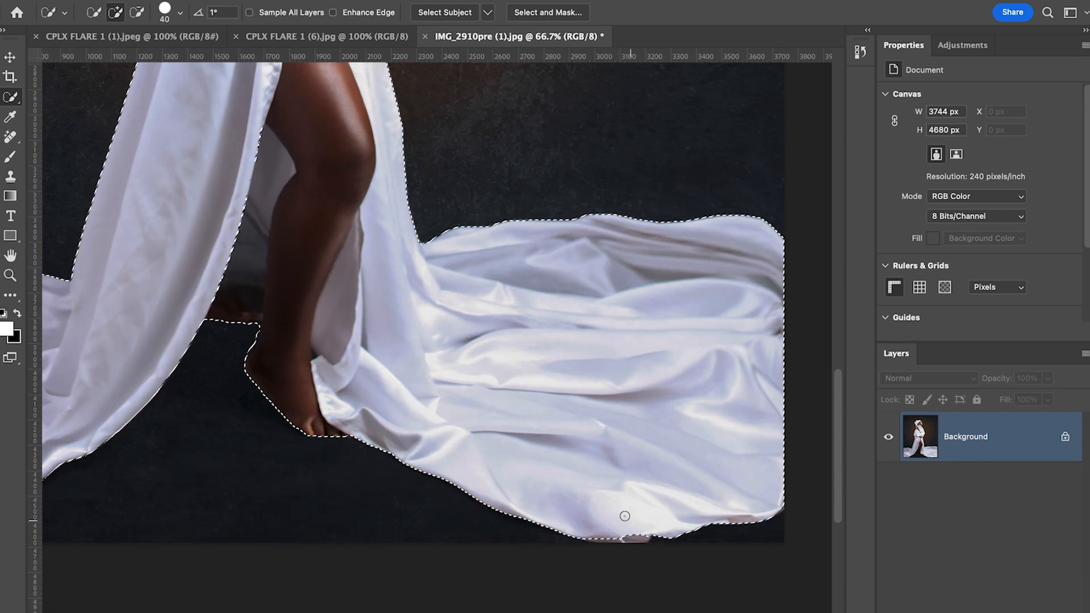
drag(641, 537, 615, 535)
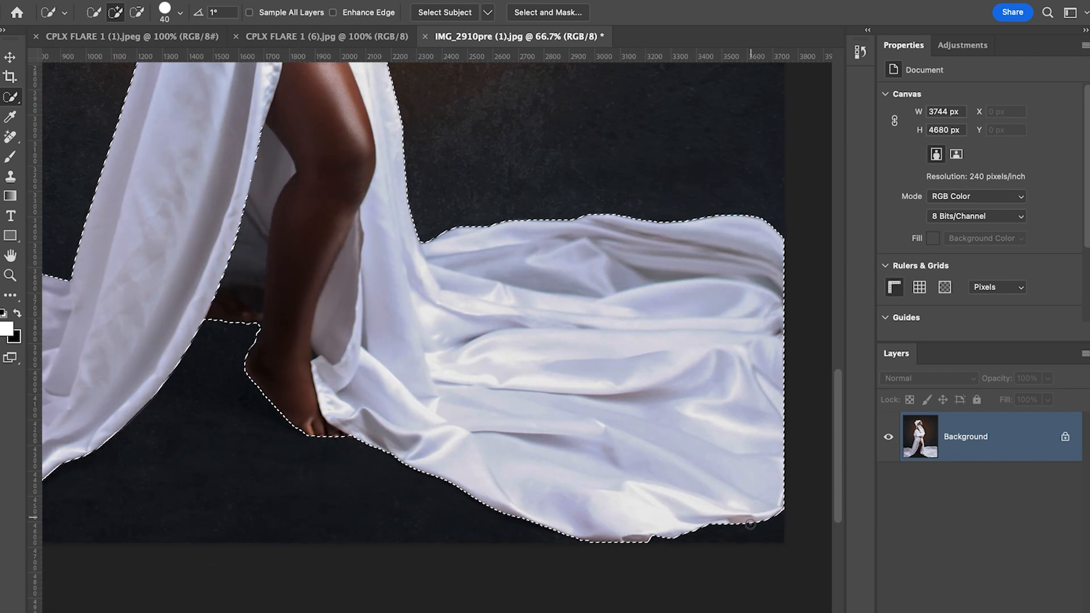
Step: Examine the selection edge up the woman's body, from the dress to the necklace, face and headwrap
drag(390, 307, 588, 459)
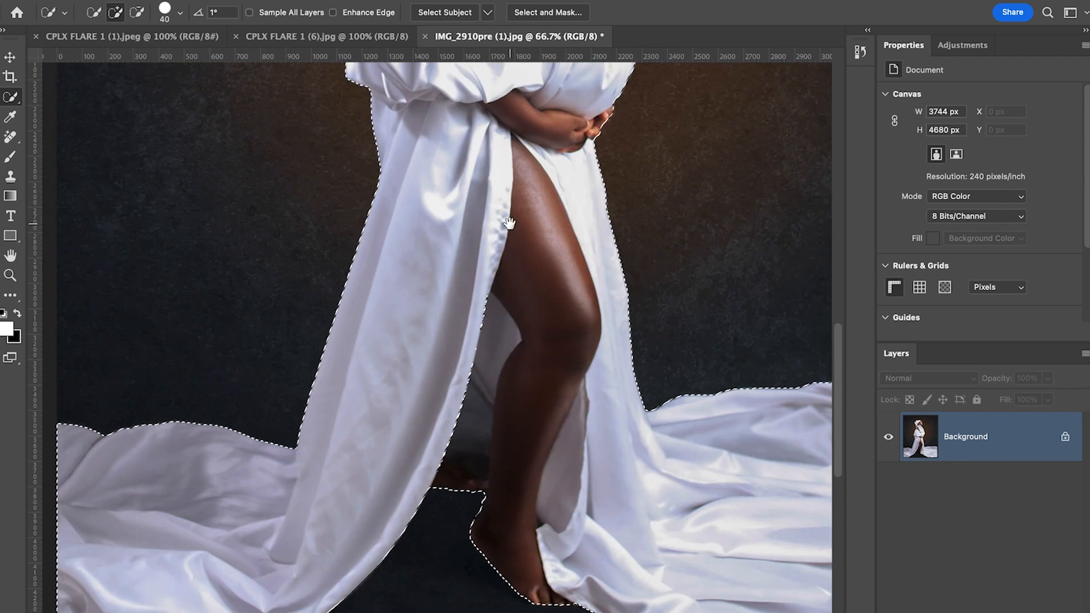
drag(508, 224, 537, 383)
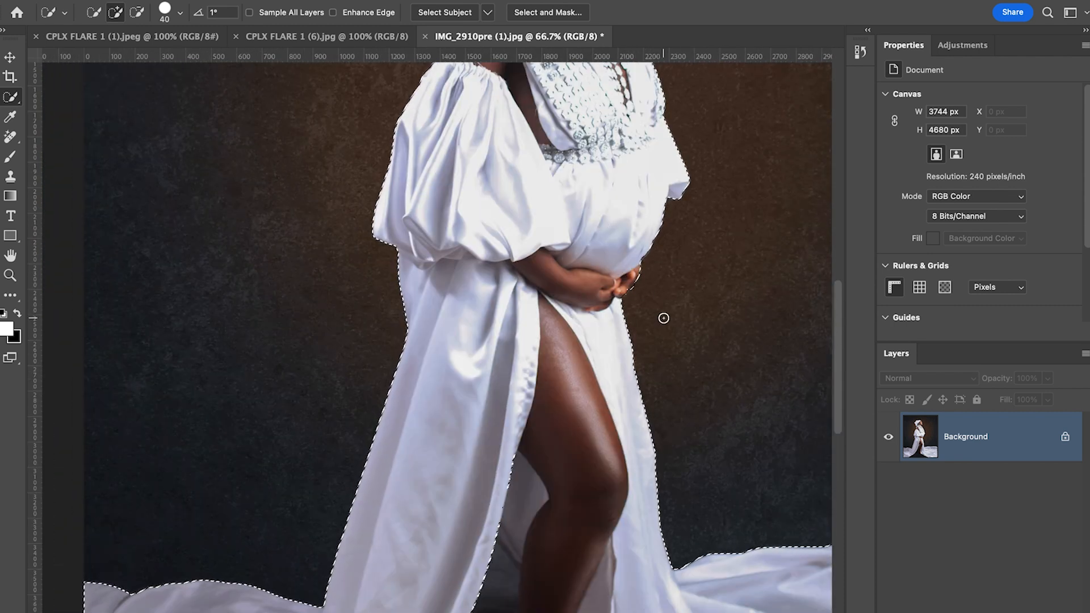
drag(598, 225, 598, 409)
drag(549, 214, 567, 335)
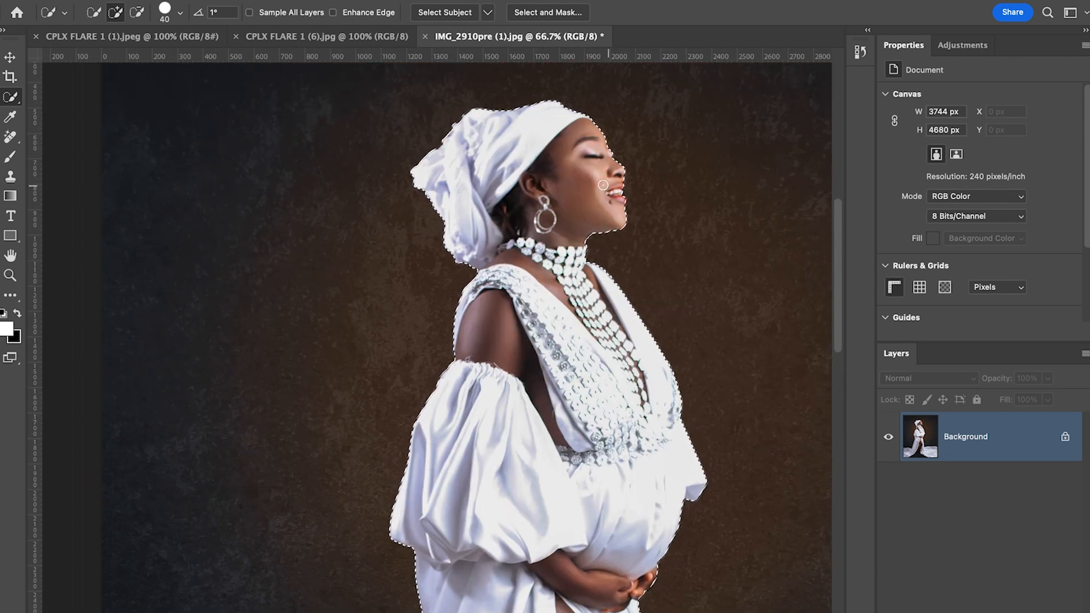
key(ctrl+1)
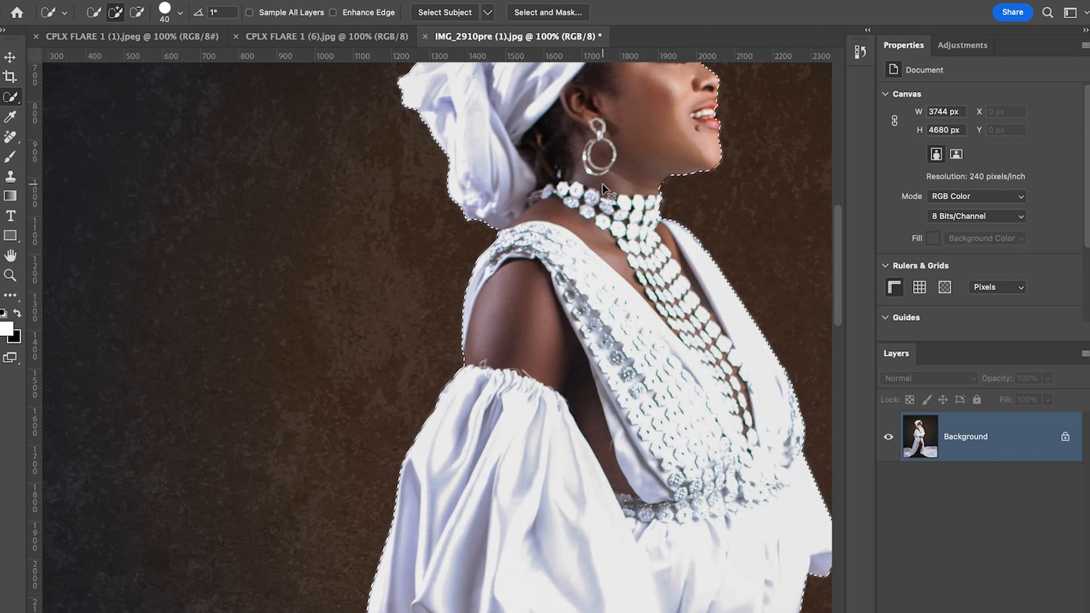
key(ctrl+plus)
drag(684, 172, 465, 304)
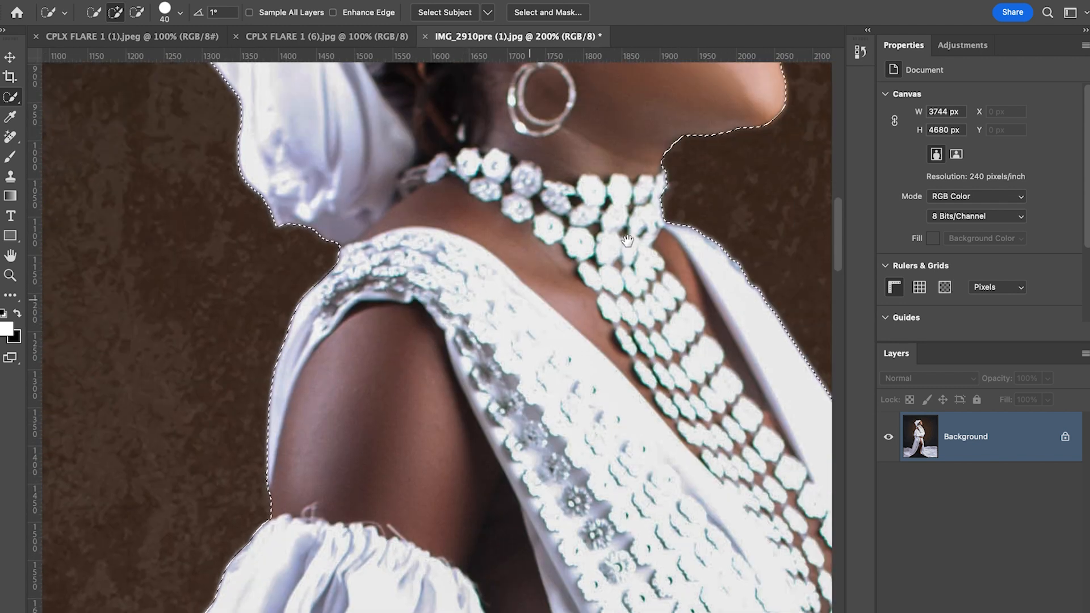
drag(664, 199, 588, 389)
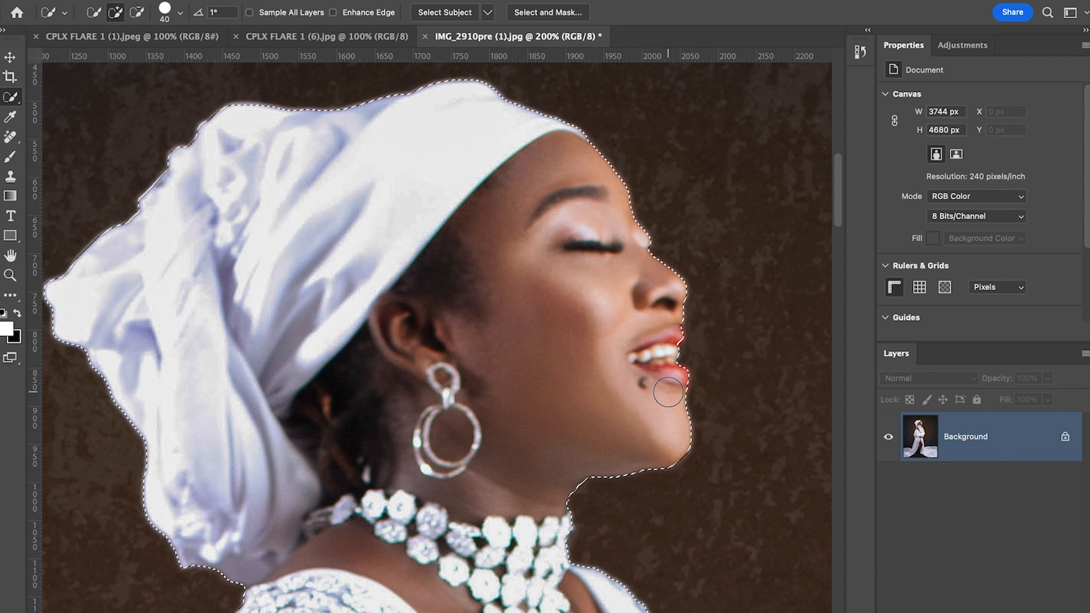
Step: Set the Quick Selection brush size to 10 for fine work around the face's profile
key(bracketleft)
key(bracketleft)
key(bracketleft)
key(bracketleft)
key(bracketleft)
key(bracketleft)
key(bracketleft)
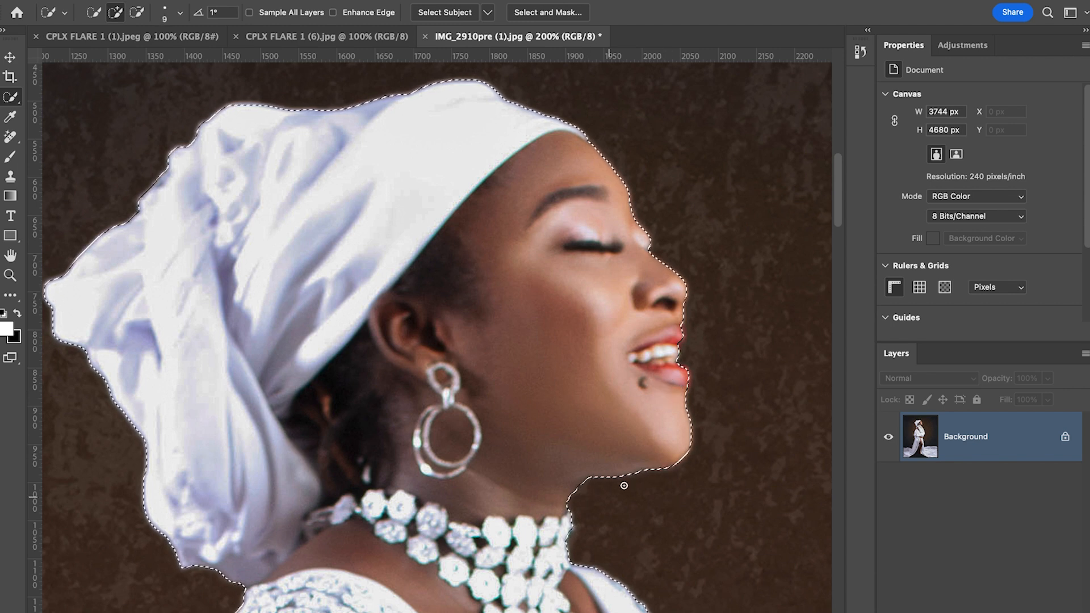
key(bracketright)
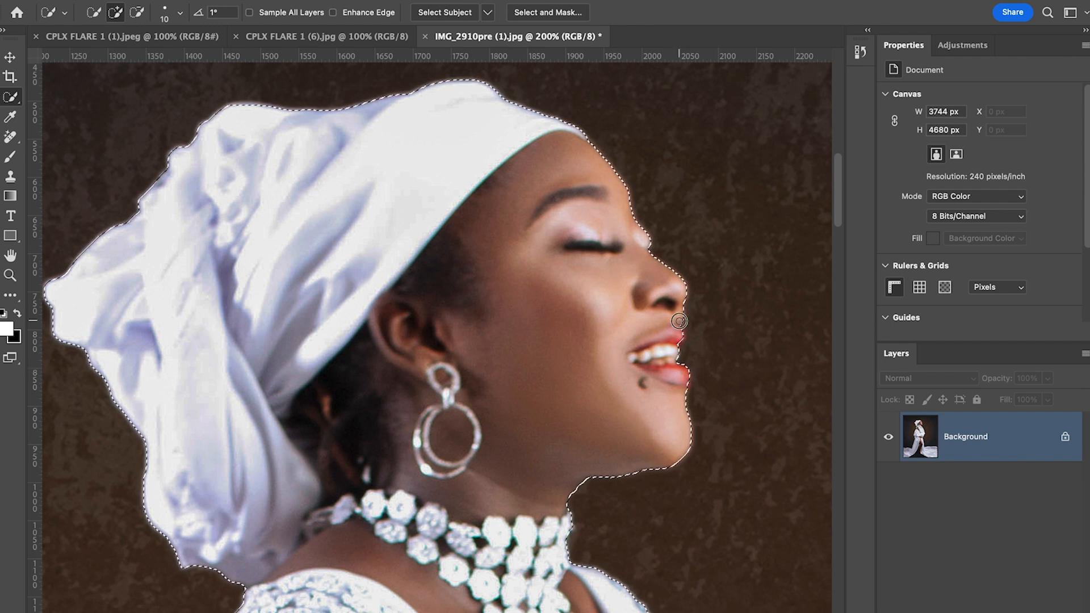
Step: Open the woman's selection in the Select and Mask workspace
key(ctrl+minus)
key(ctrl+minus)
key(ctrl+minus)
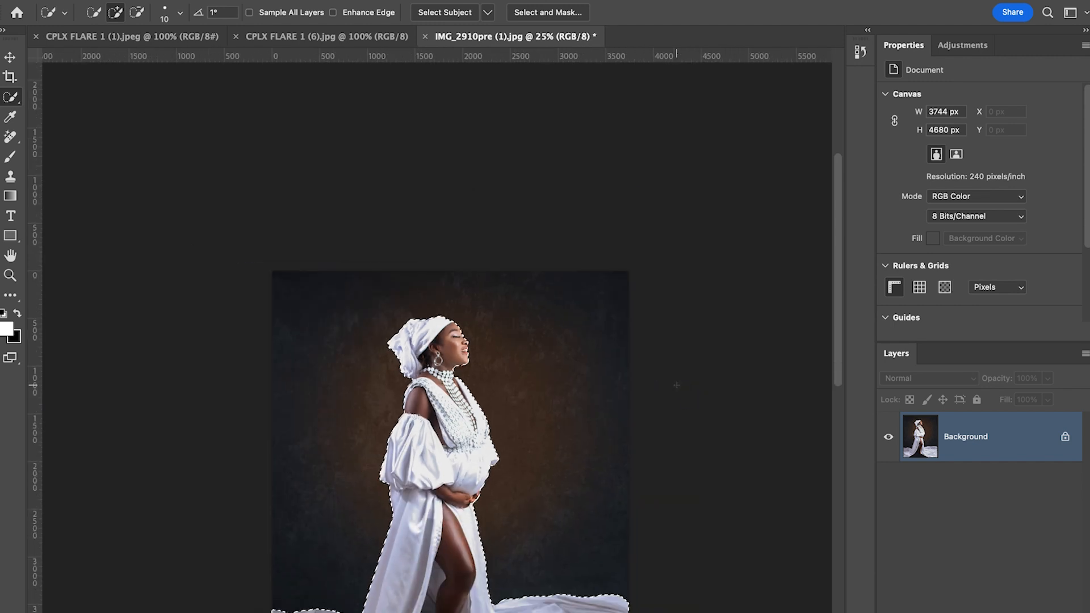
drag(556, 462, 564, 365)
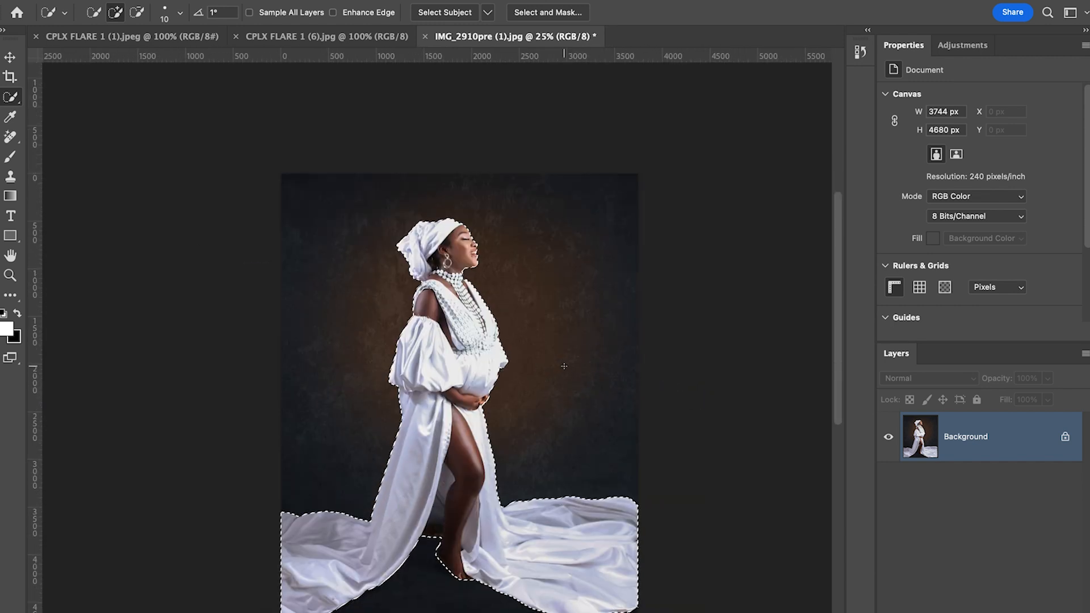
click(561, 13)
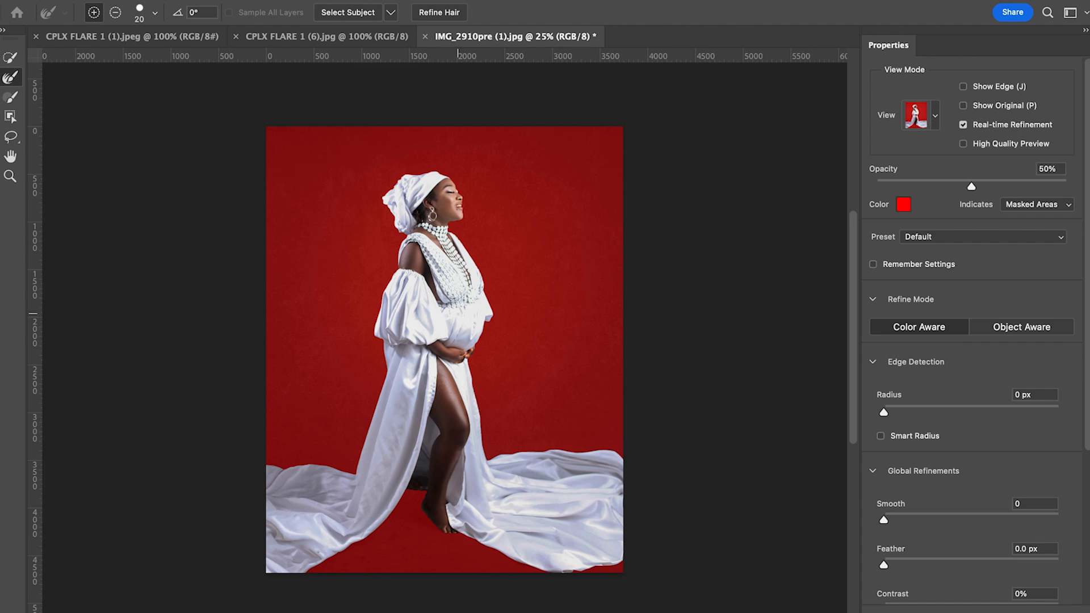
Step: Examine the masked edges of the dress train, legs, body and face against the red overlay
key(super+plus)
key(super+plus)
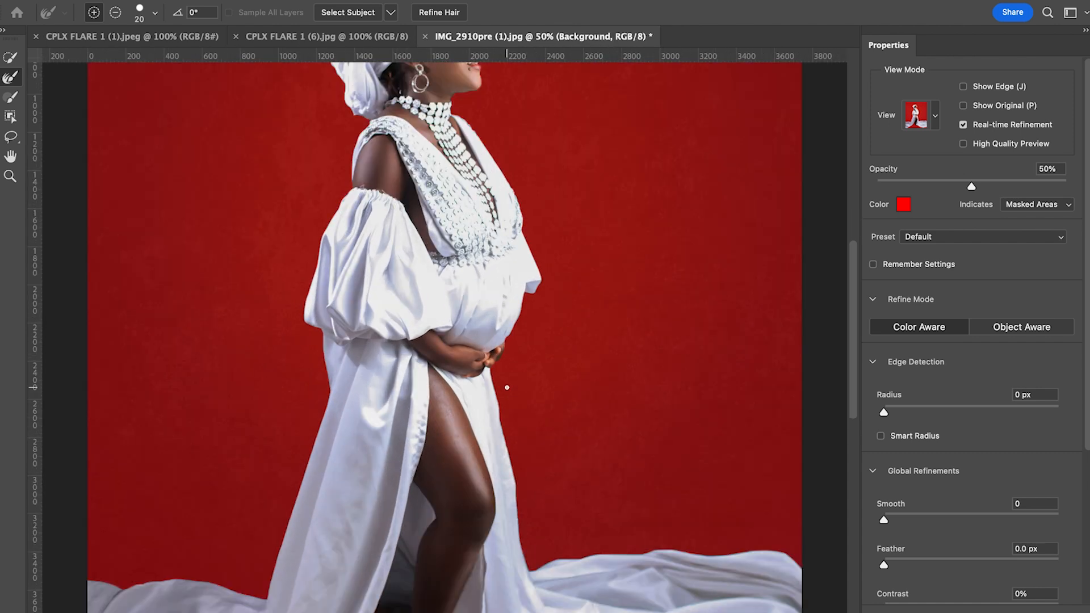
scroll(565, 316, down, 10)
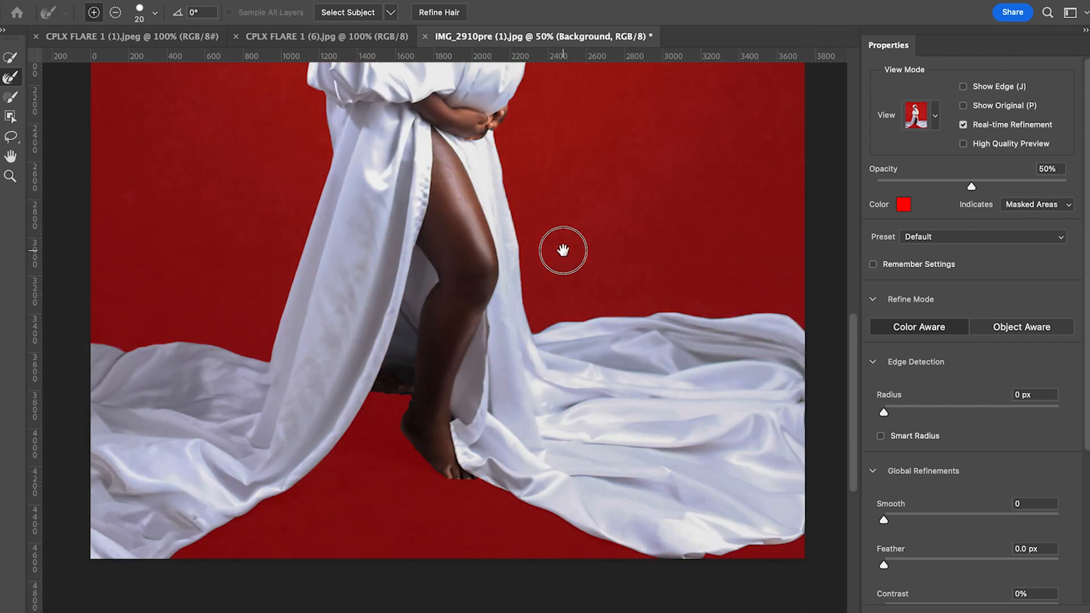
scroll(451, 469, up, 2)
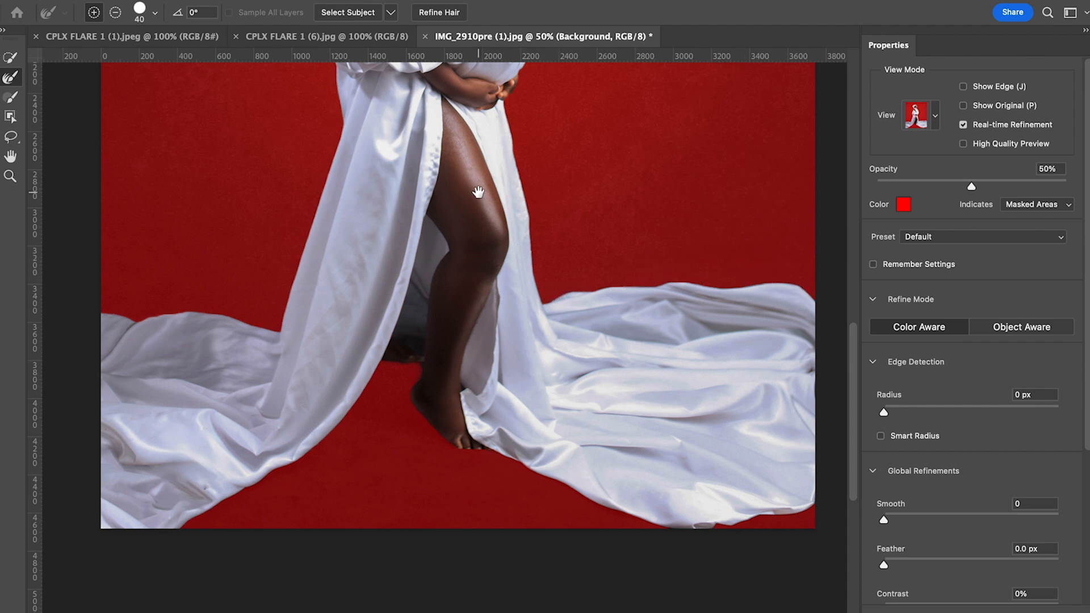
drag(478, 193, 560, 378)
drag(575, 188, 577, 391)
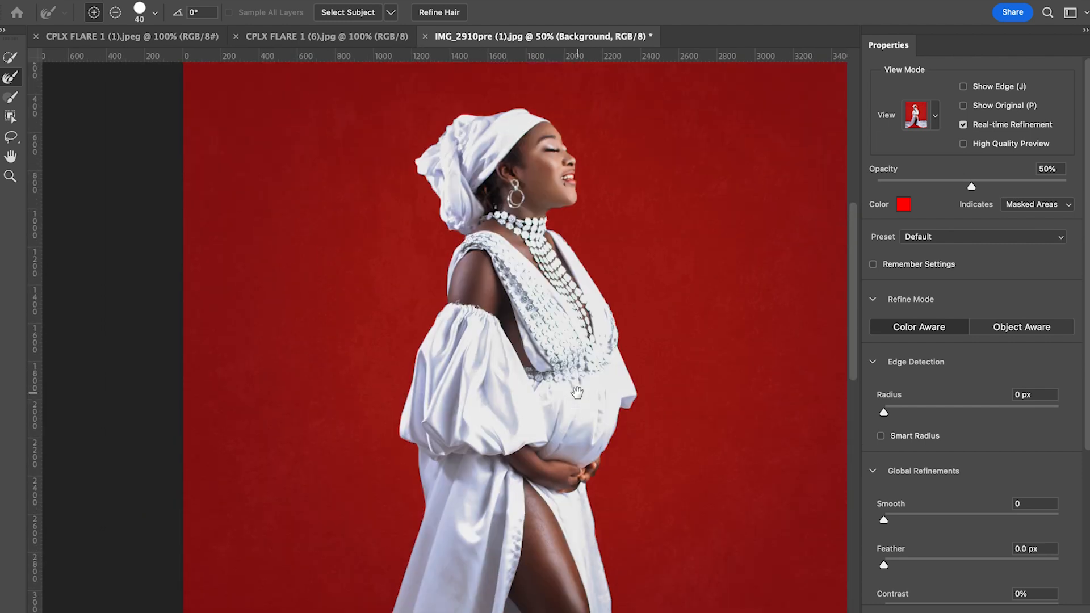
drag(571, 155, 570, 176)
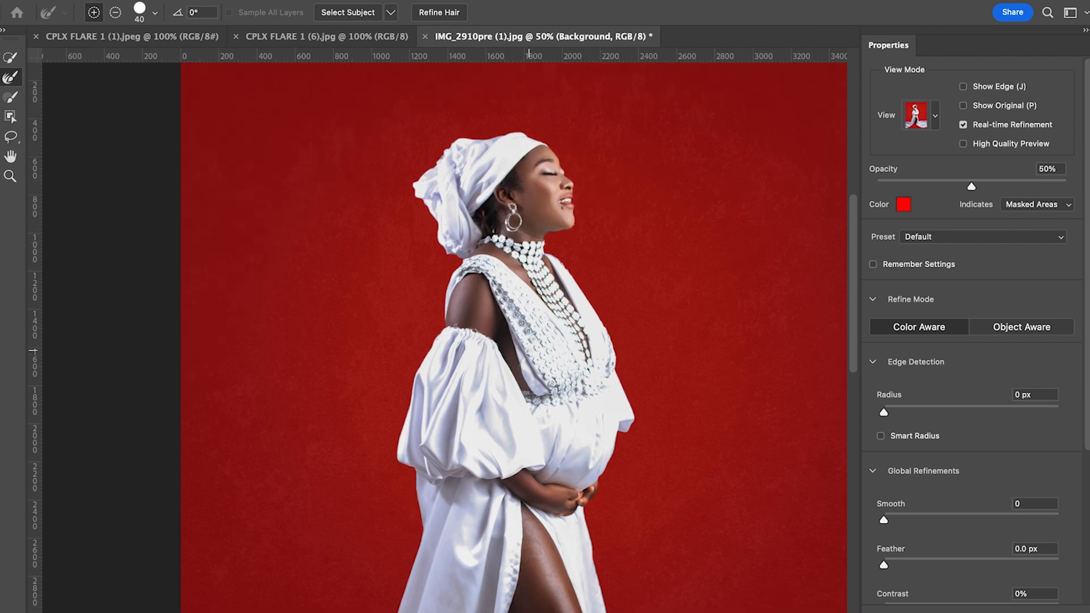
key(ctrl+minus)
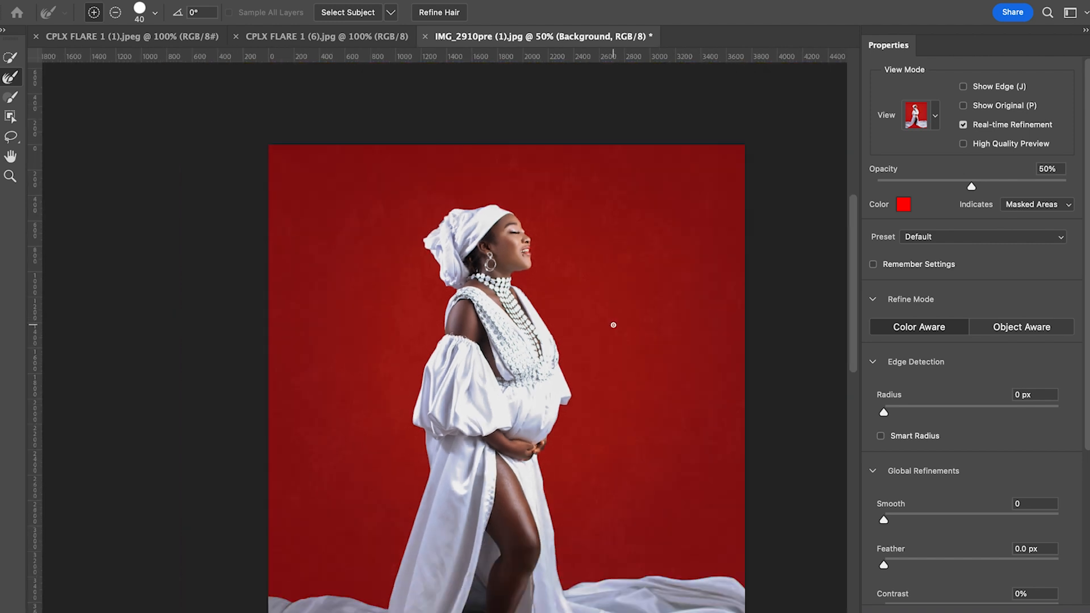
key(ctrl+minus)
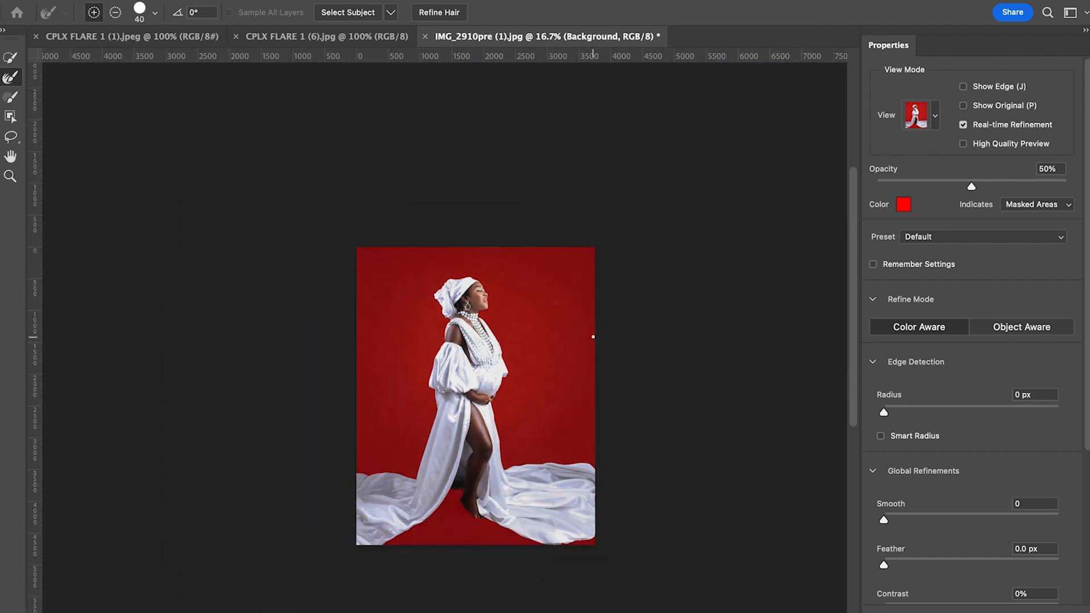
key(ctrl+plus)
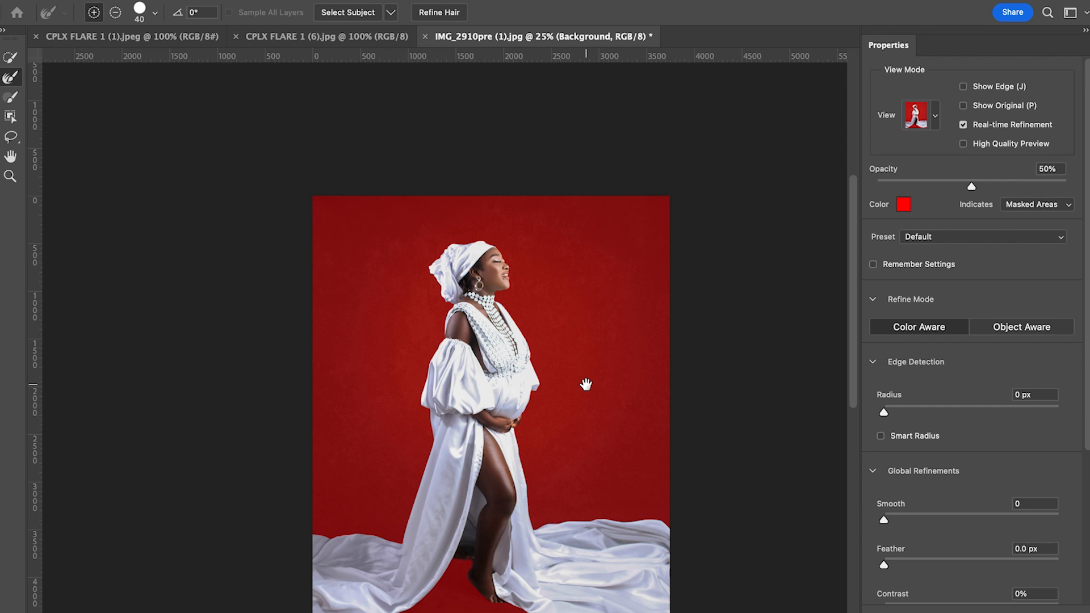
Step: Output the masked woman to a New Layer, and make the original Background layer visible and active
scroll(584, 309, down, 3)
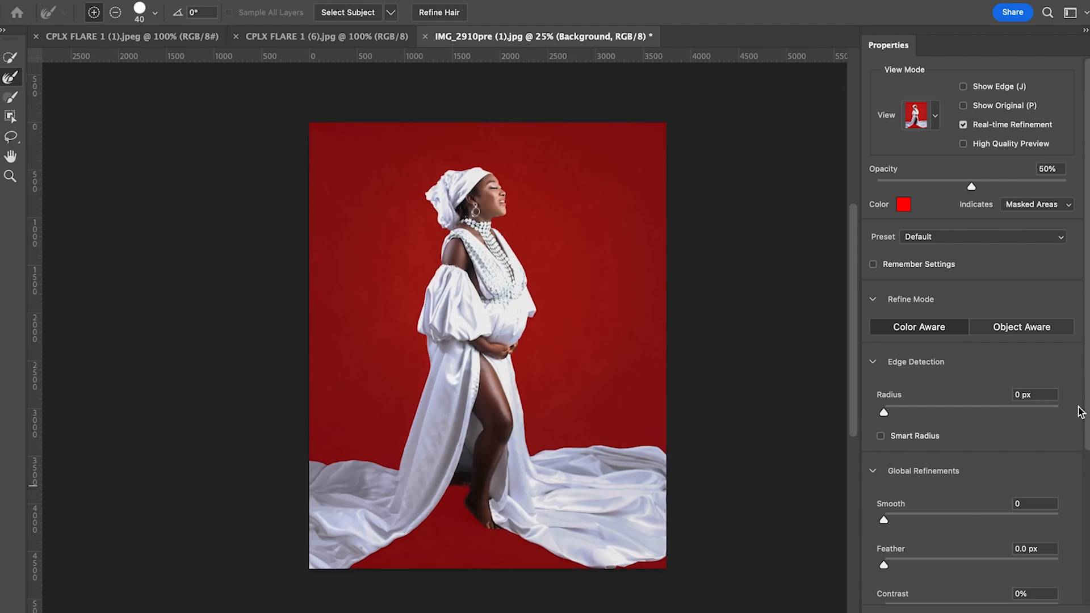
scroll(1084, 431, down, 5)
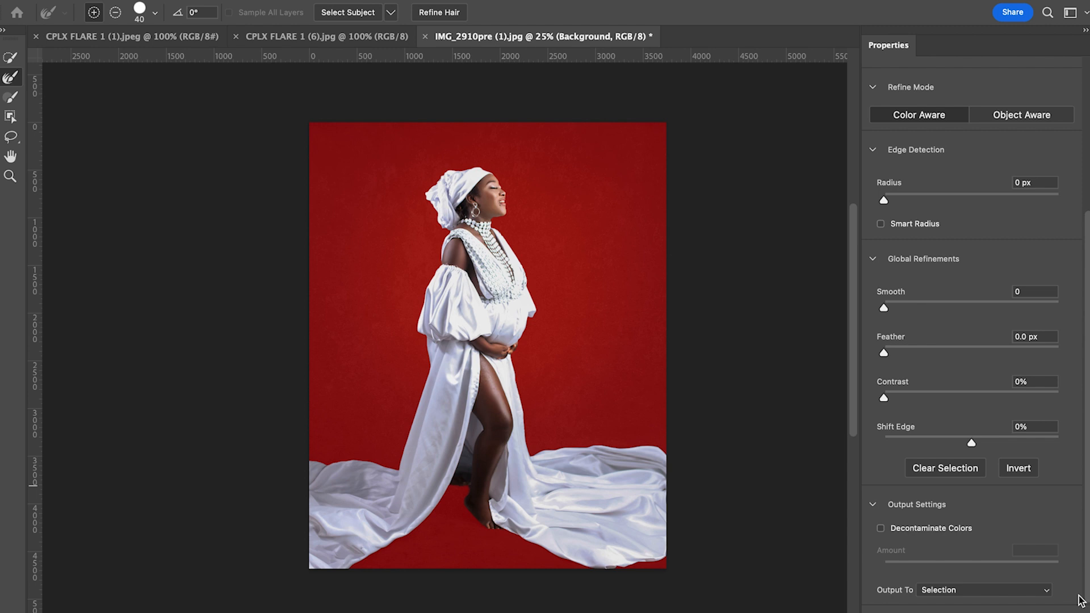
click(944, 593)
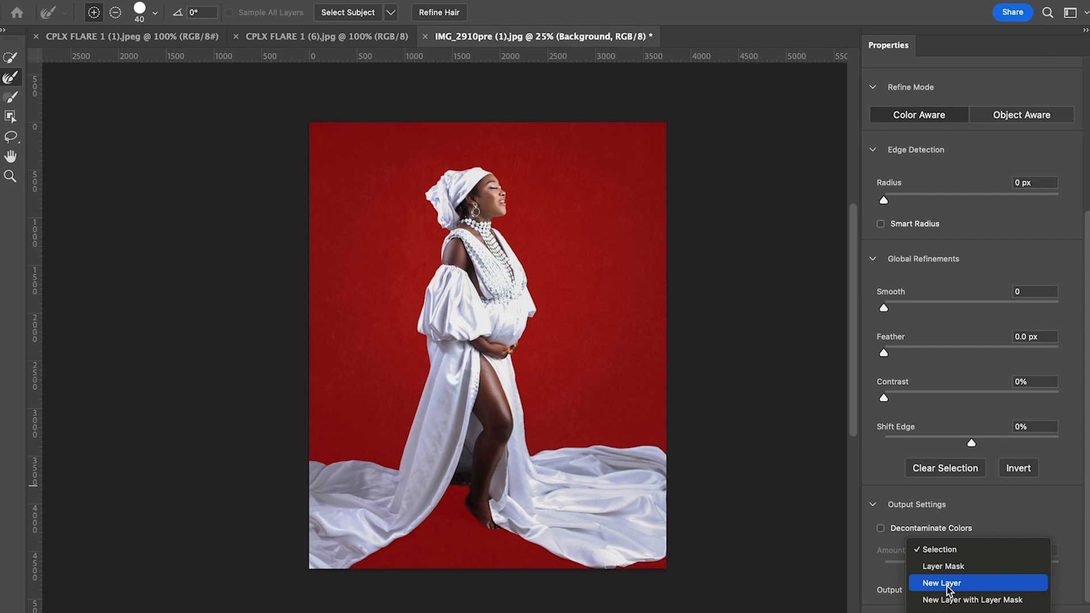
click(945, 585)
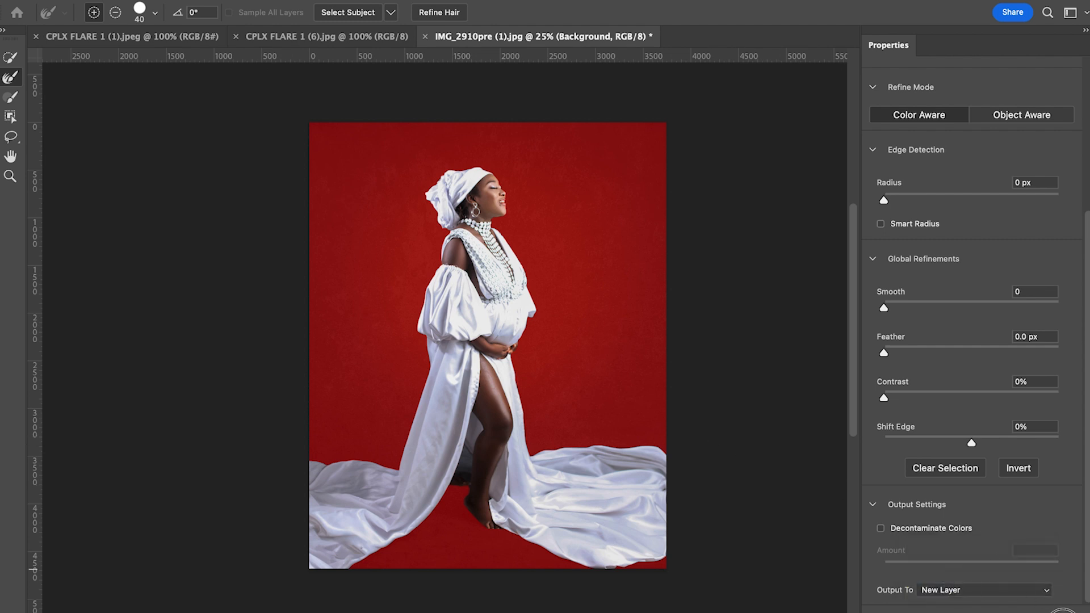
click(1062, 611)
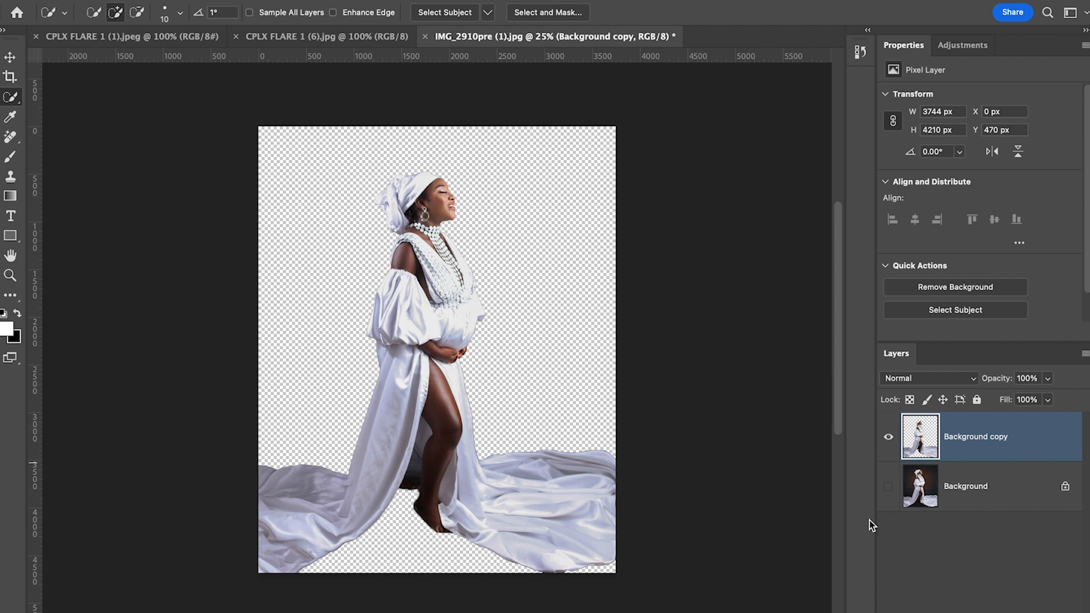
click(889, 486)
click(980, 487)
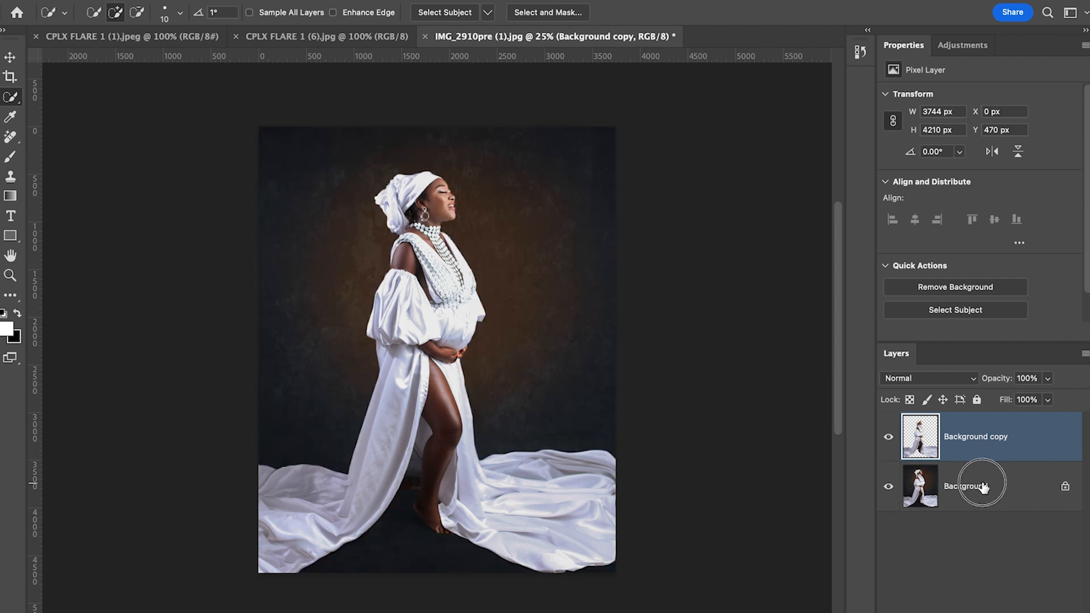
Step: Copy the whole orange glow image from CPLX FLARE 1 (6).jpg and paste it into the portrait above the Background layer
click(313, 41)
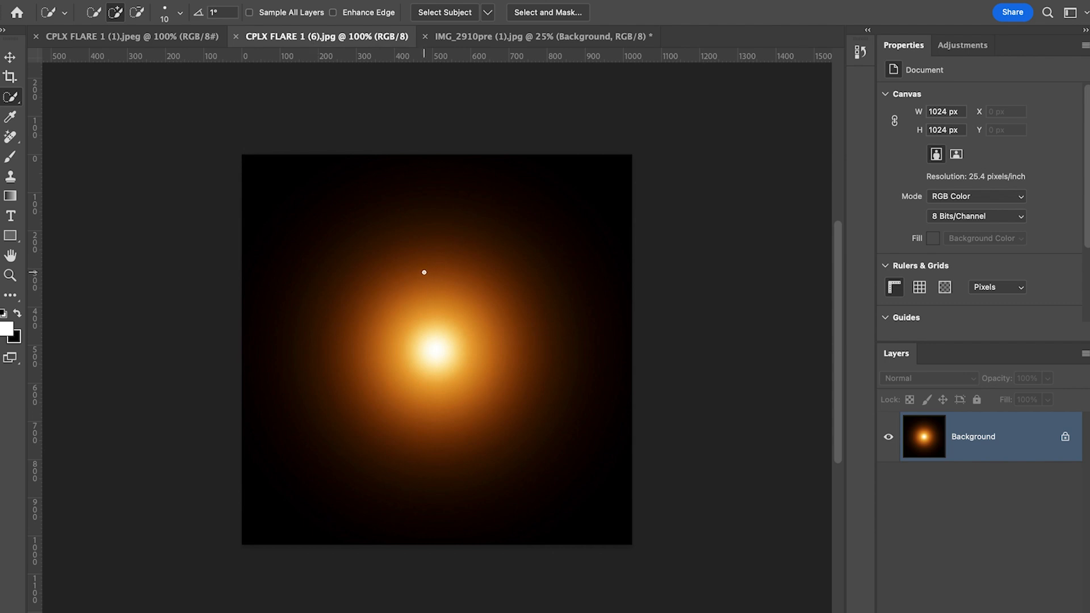
key(ctrl+a)
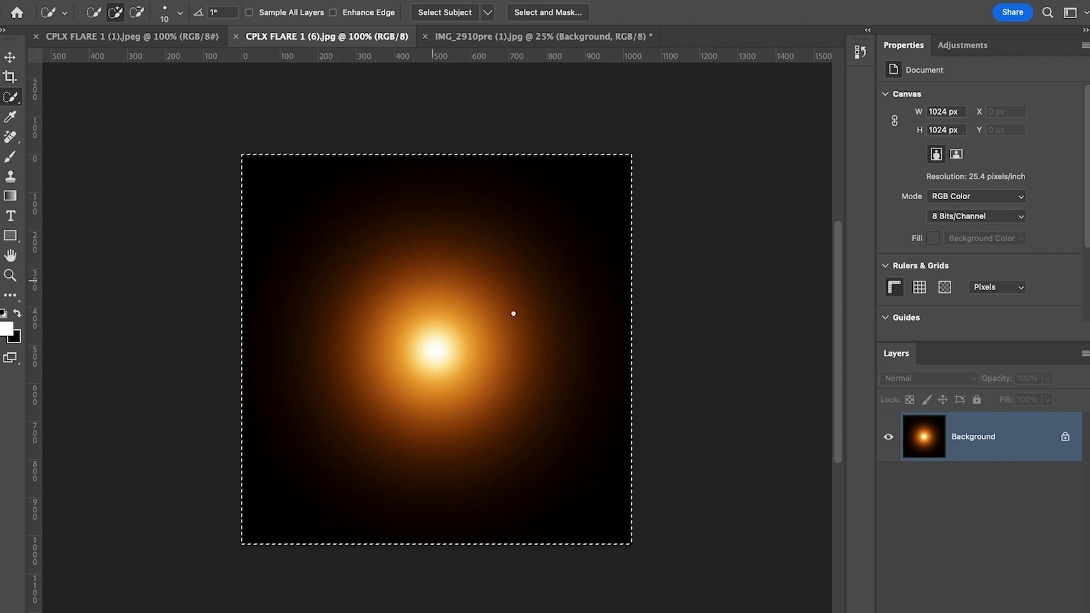
click(530, 39)
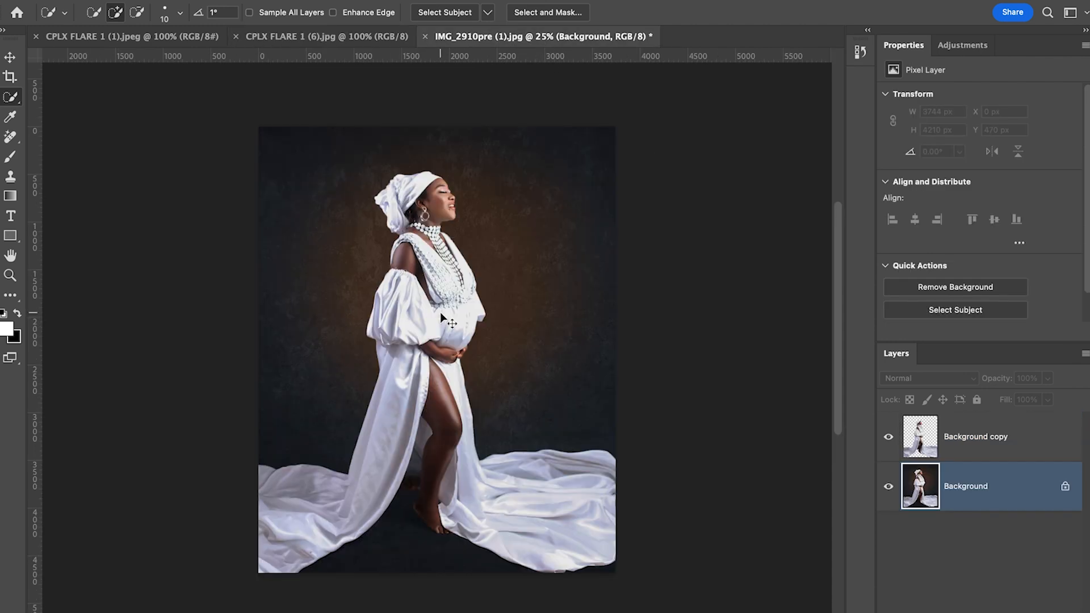
key(super+v)
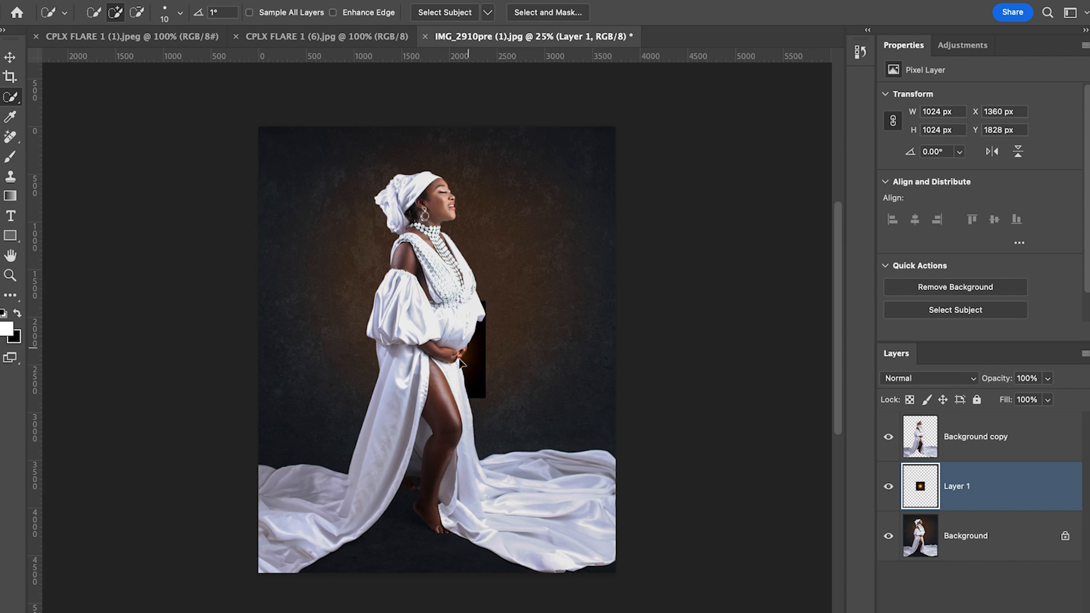
Step: Enlarge the glow to about 5338 px square and centre it behind the woman's upper body
key(v)
drag(437, 302, 436, 103)
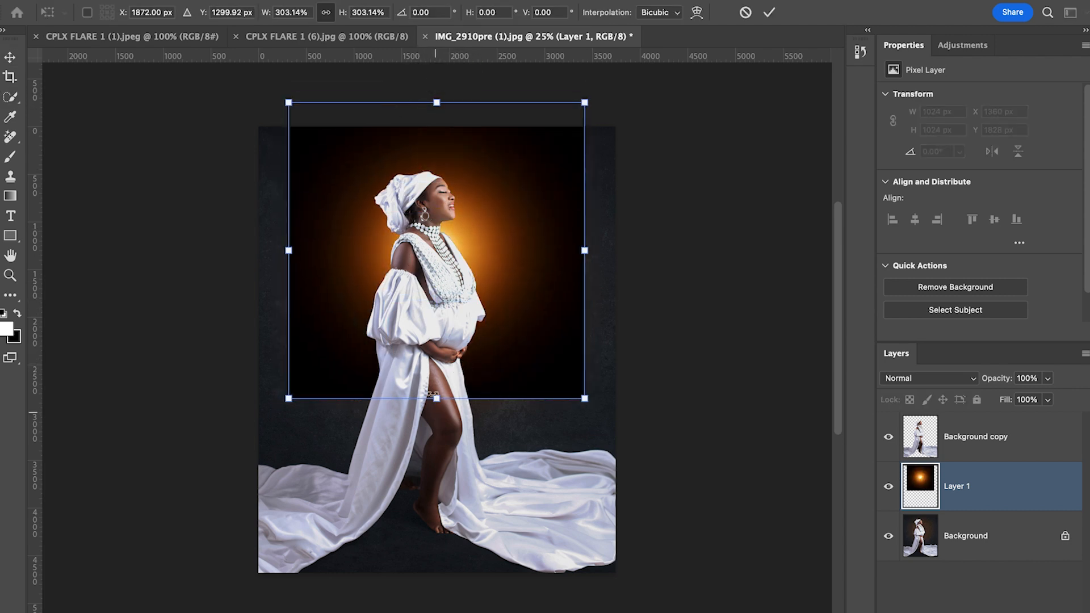
drag(437, 398, 477, 566)
mouse_move(438, 103)
mouse_down()
mouse_move(439, 45)
mouse_move(435, 97)
mouse_move(437, 86)
mouse_up()
click(520, 293)
drag(518, 291, 520, 286)
click(769, 12)
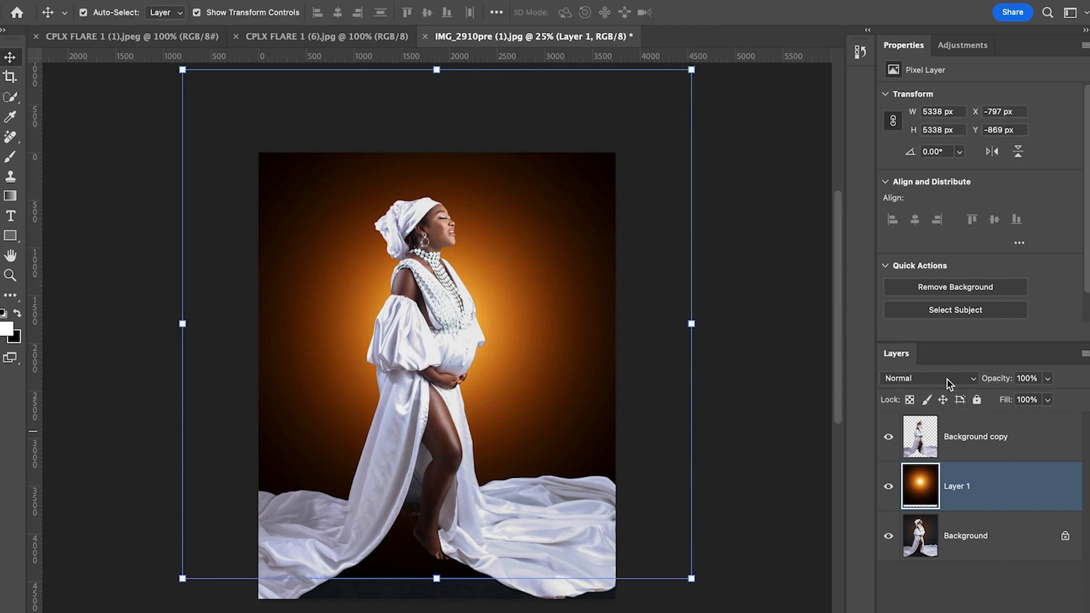
Step: Set the glow layer's blend mode to Screen and compare the portrait with and without the glow
click(921, 378)
click(922, 377)
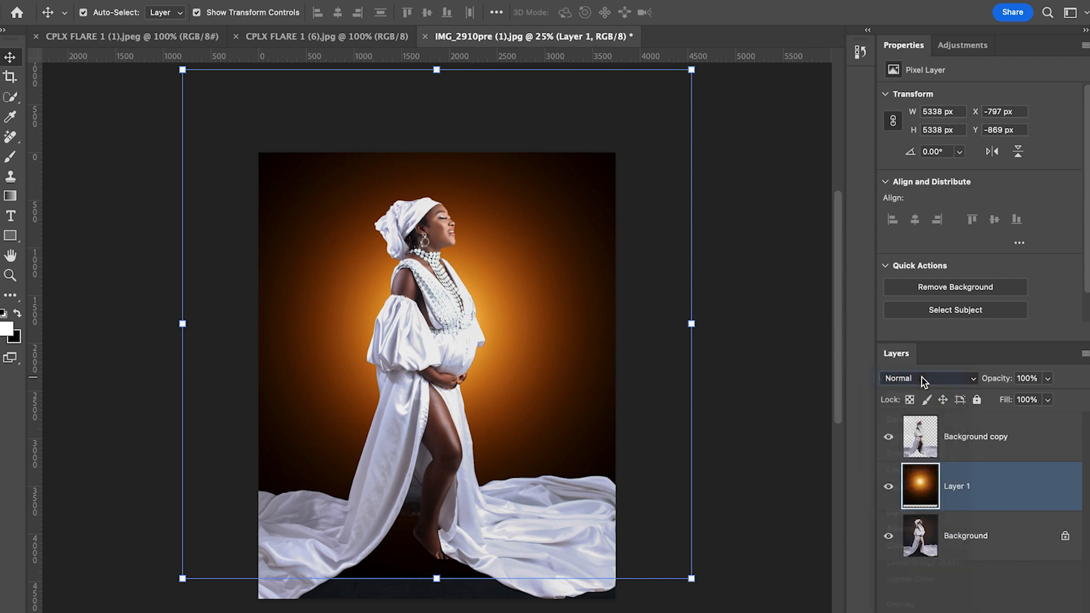
click(930, 379)
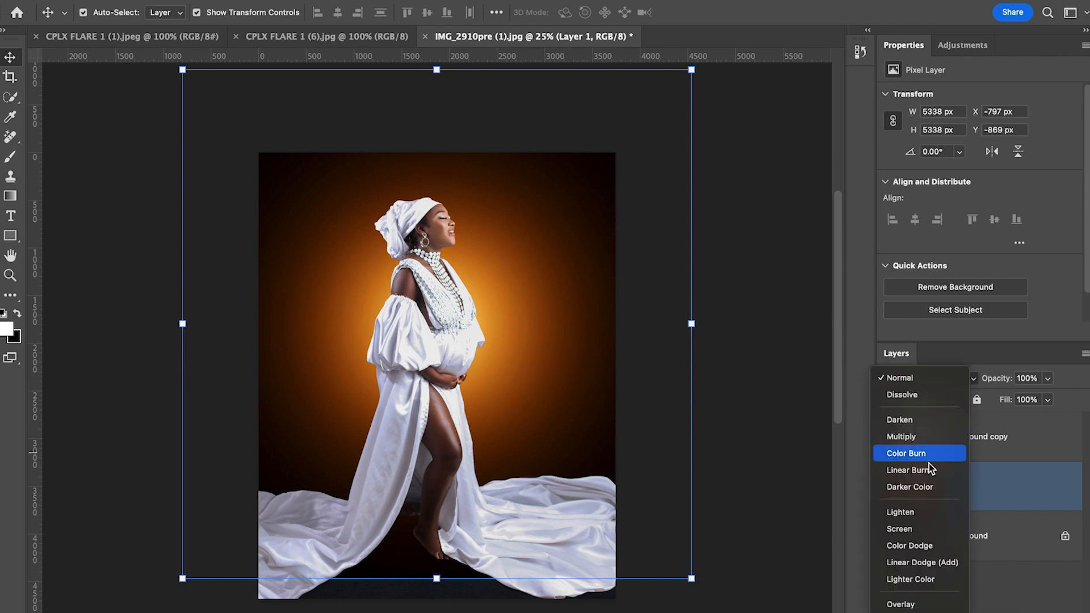
click(910, 529)
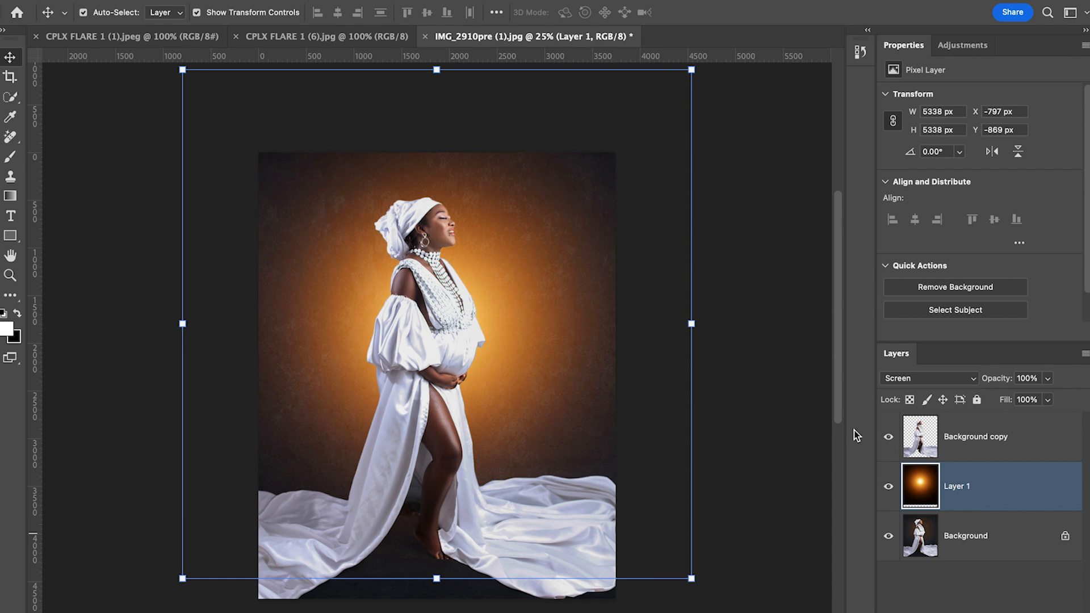
click(889, 487)
click(889, 487)
click(888, 487)
click(892, 490)
Step: Add a Curves adjustment above the glow layer and move its black point to input 8, output 0
click(962, 46)
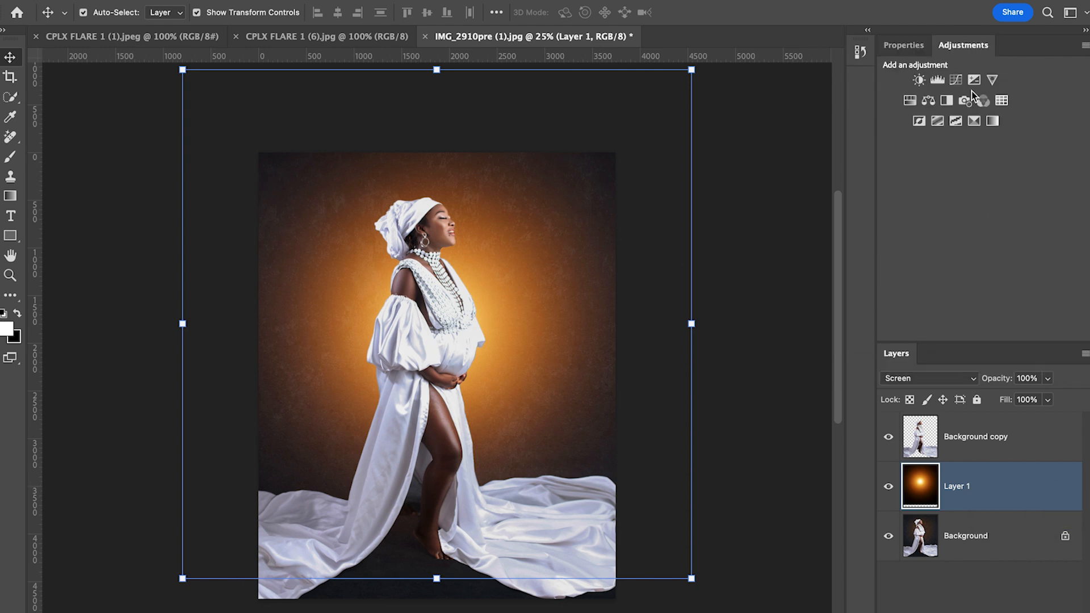
click(956, 81)
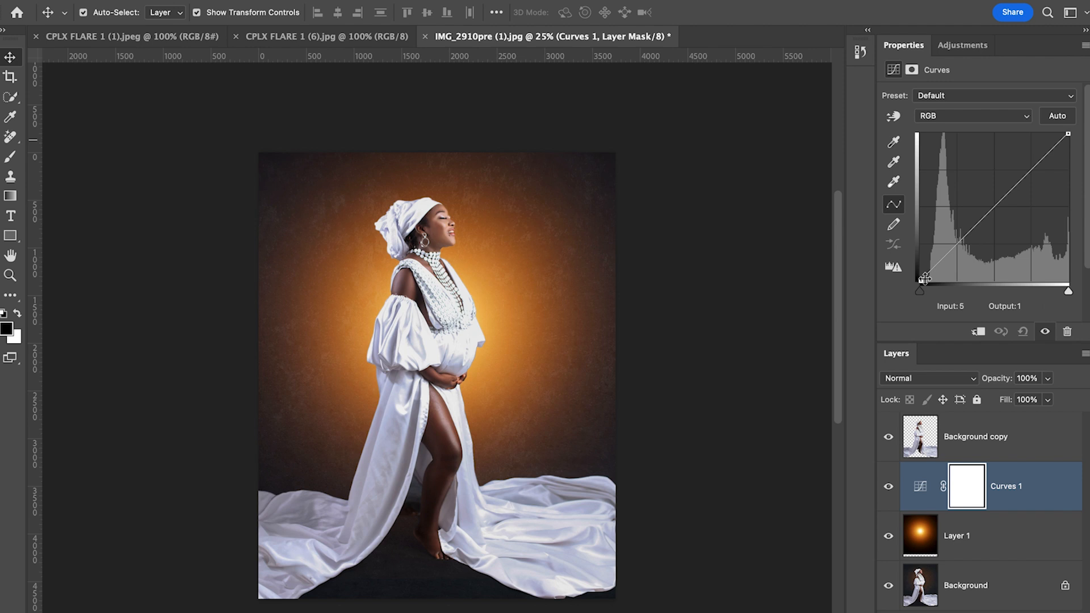
drag(924, 280, 927, 281)
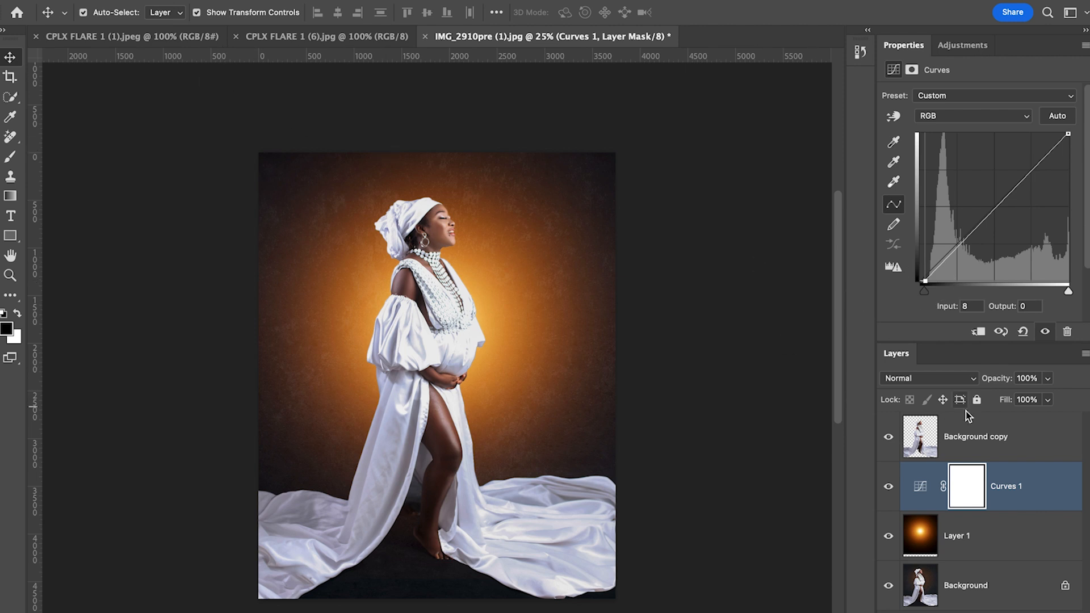
Step: Copy the whole rainbow ring from CPLX FLARE 1 (1).jpeg and paste it directly above the portrait's Background layer
click(1016, 440)
click(974, 582)
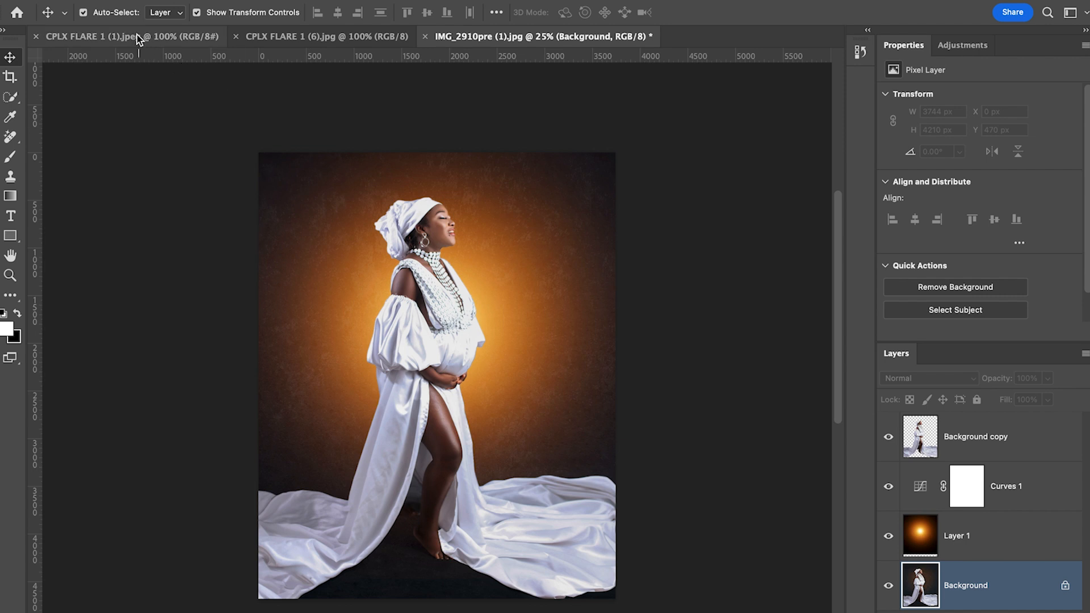
click(120, 35)
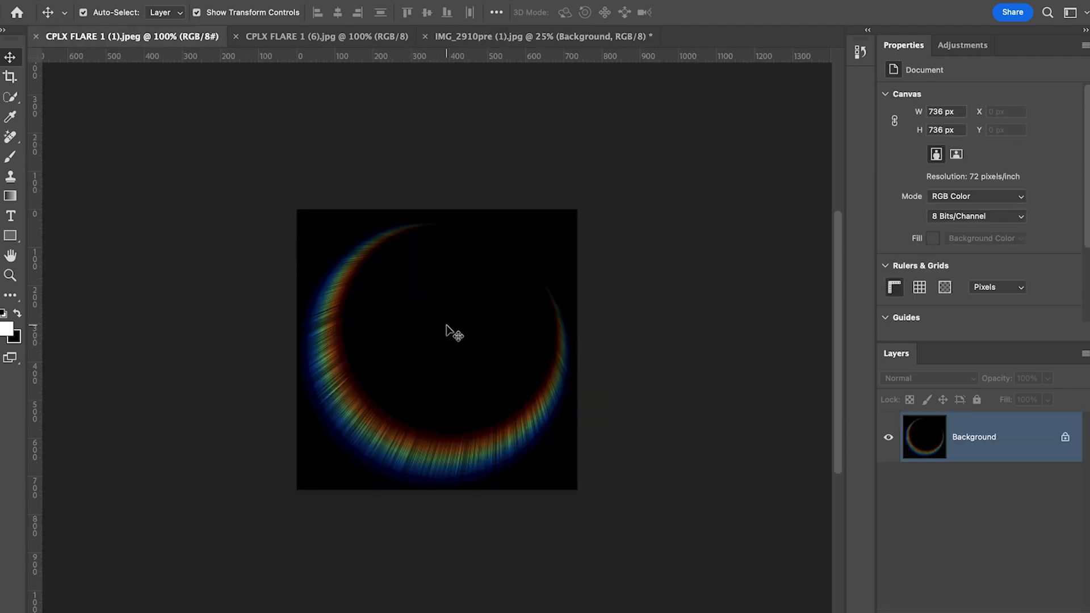
key(super+a)
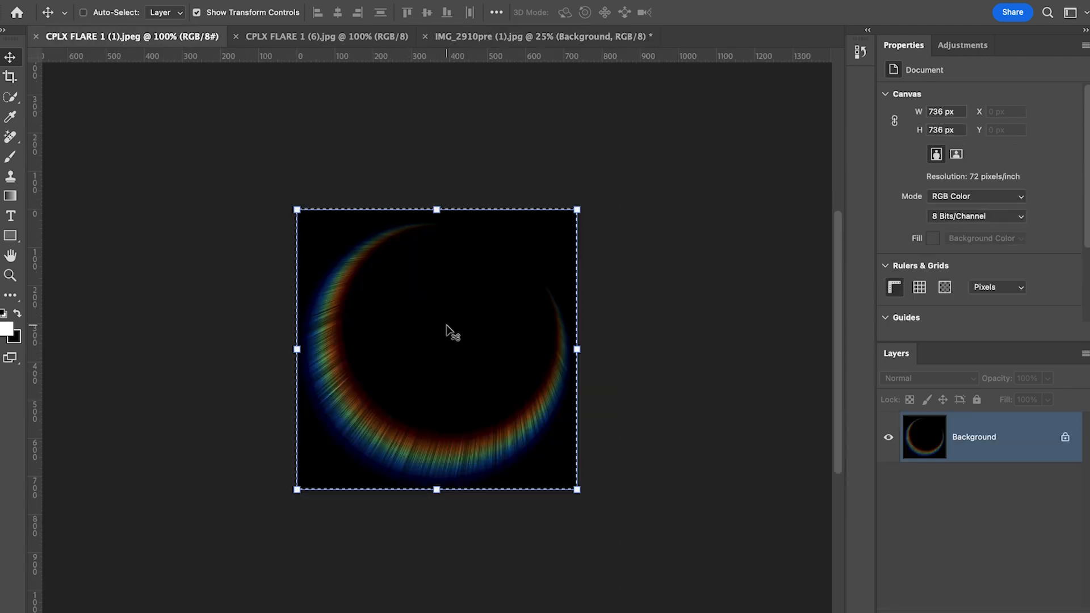
key(super+c)
click(523, 40)
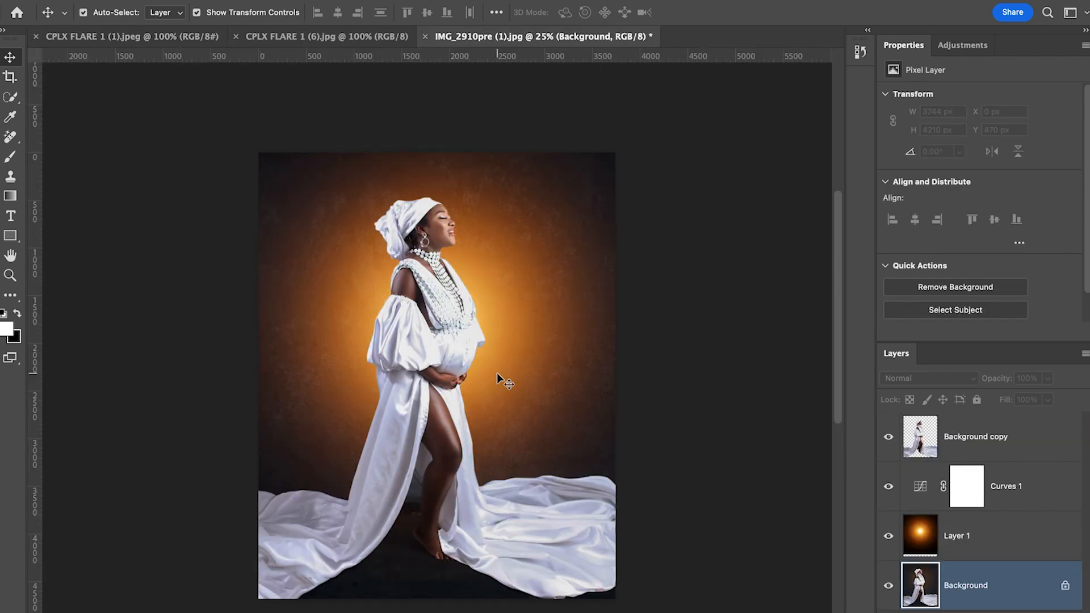
key(super+v)
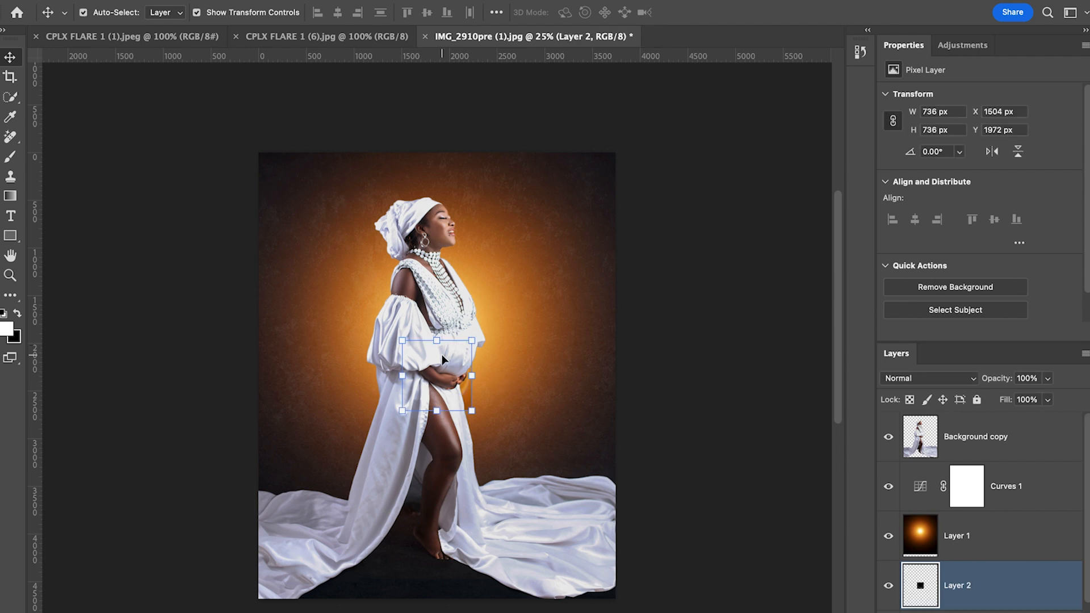
Step: Scale the ring flare to about 510% with Free Transform, rotate it about 18°, and position it around the woman
key(super+t)
drag(437, 340, 426, 138)
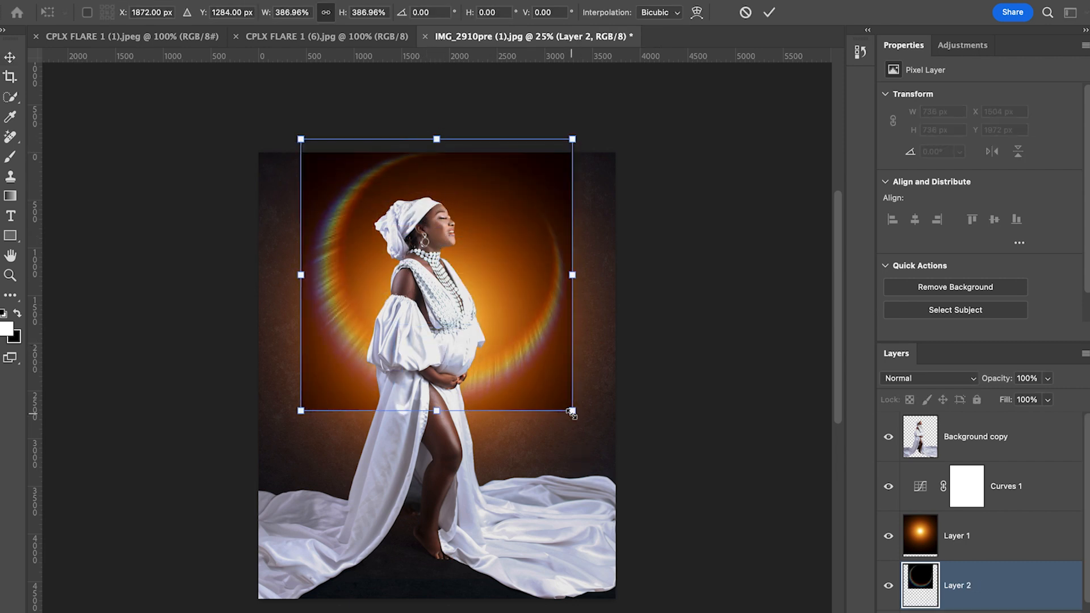
drag(585, 430, 610, 548)
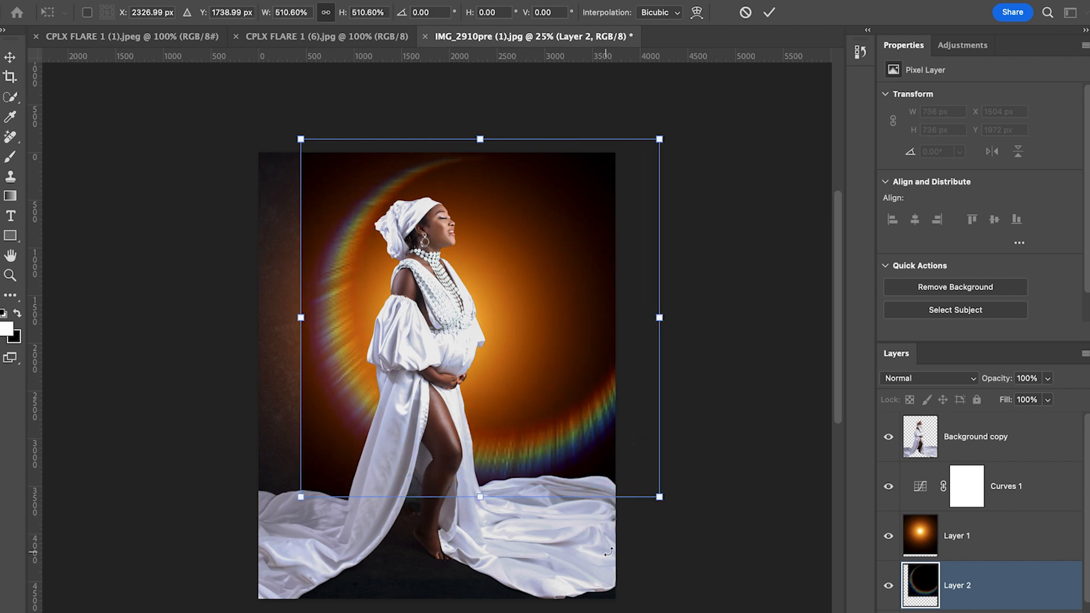
drag(673, 324, 640, 365)
drag(555, 295, 508, 307)
drag(657, 397, 654, 414)
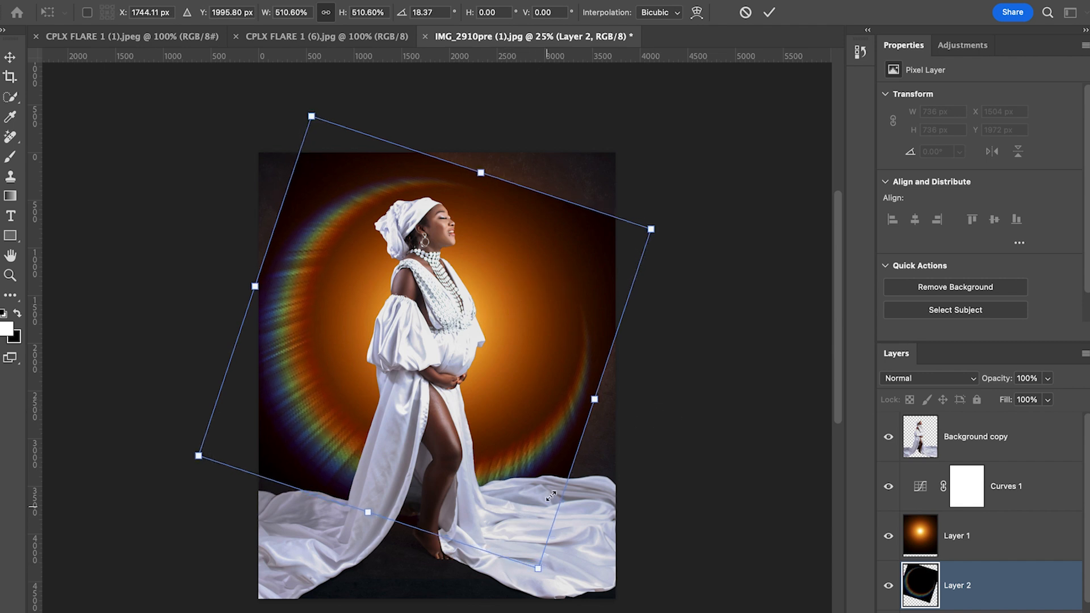
Step: Enlarge the rotated ring flare to about 7149 by 7160 px overall, so its arc follows the portrait's left and bottom edges
scroll(534, 429, down, 2)
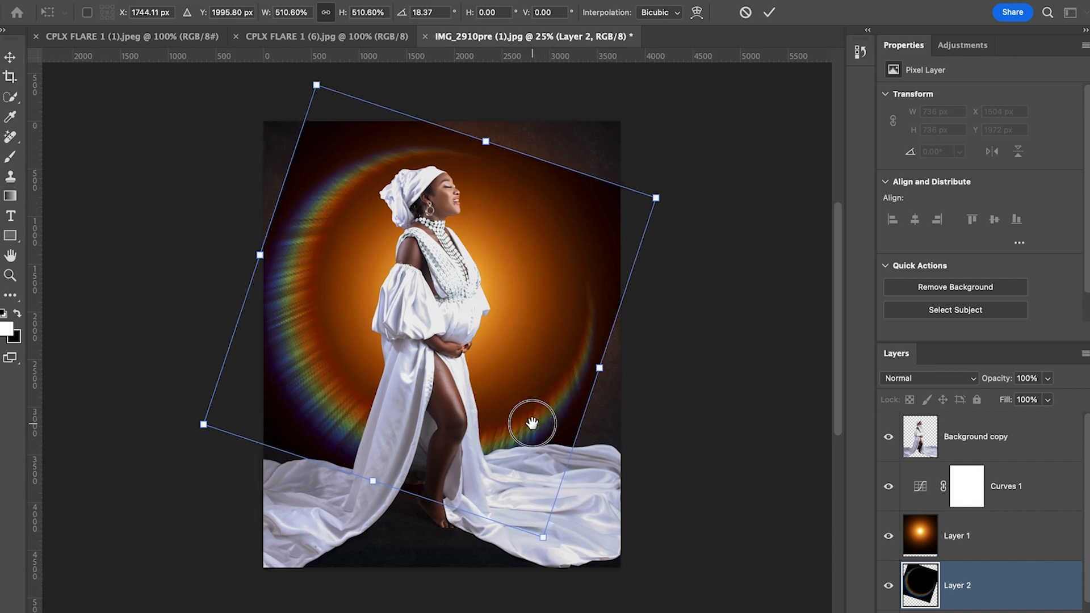
drag(543, 537, 597, 612)
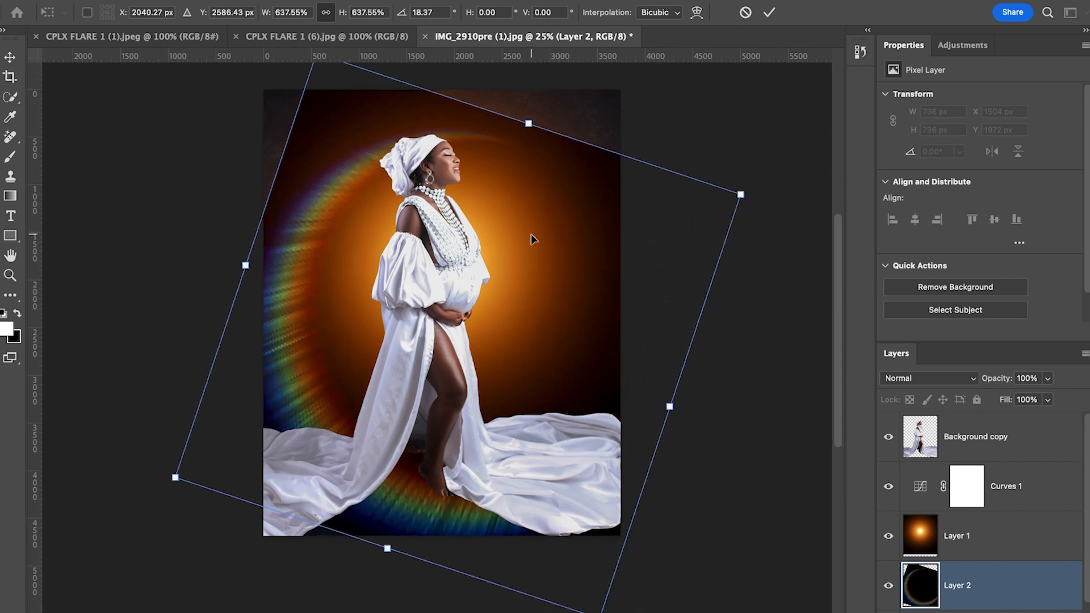
key(ctrl+minus)
drag(355, 152, 341, 121)
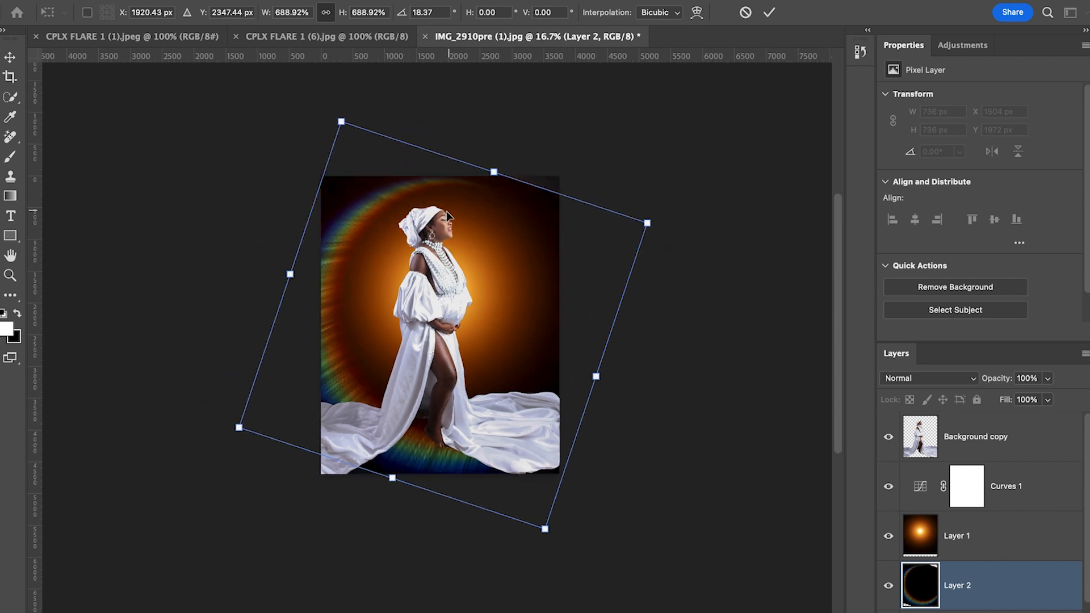
drag(341, 121, 341, 114)
drag(545, 528, 555, 570)
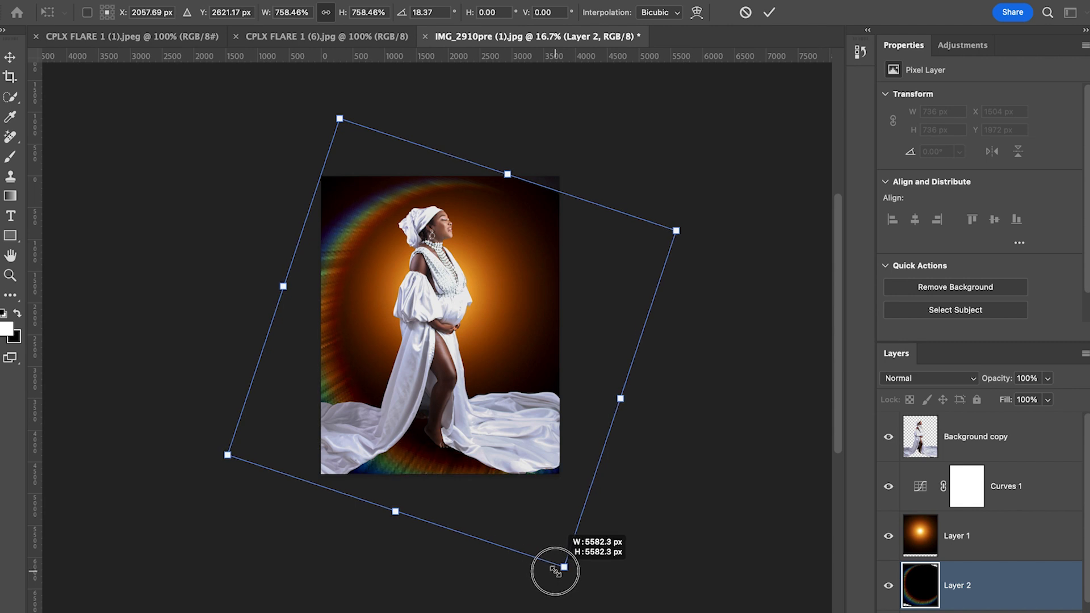
drag(555, 570, 557, 571)
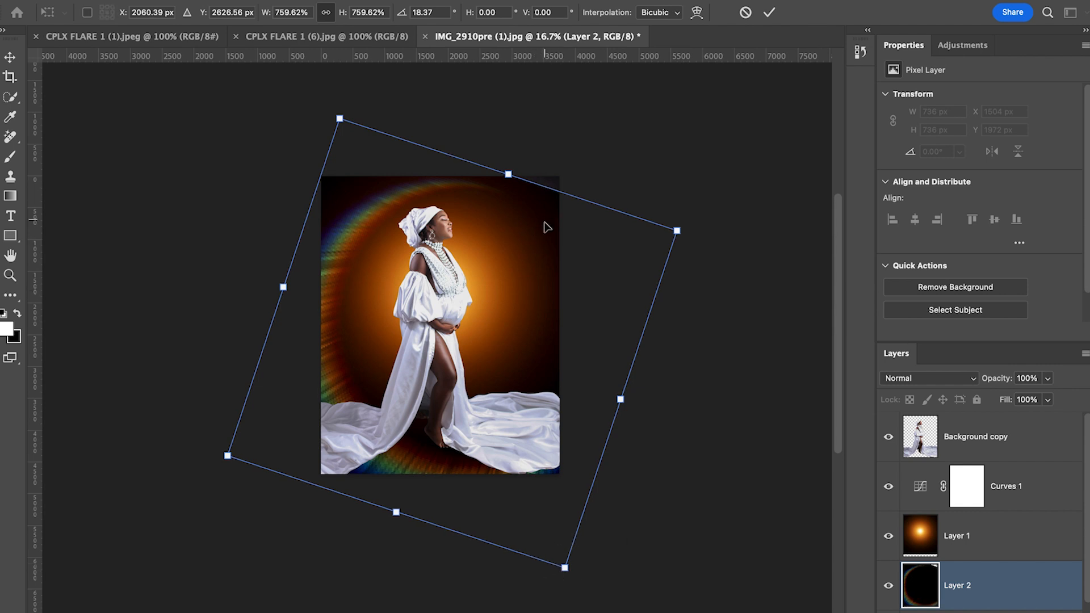
drag(535, 237, 538, 235)
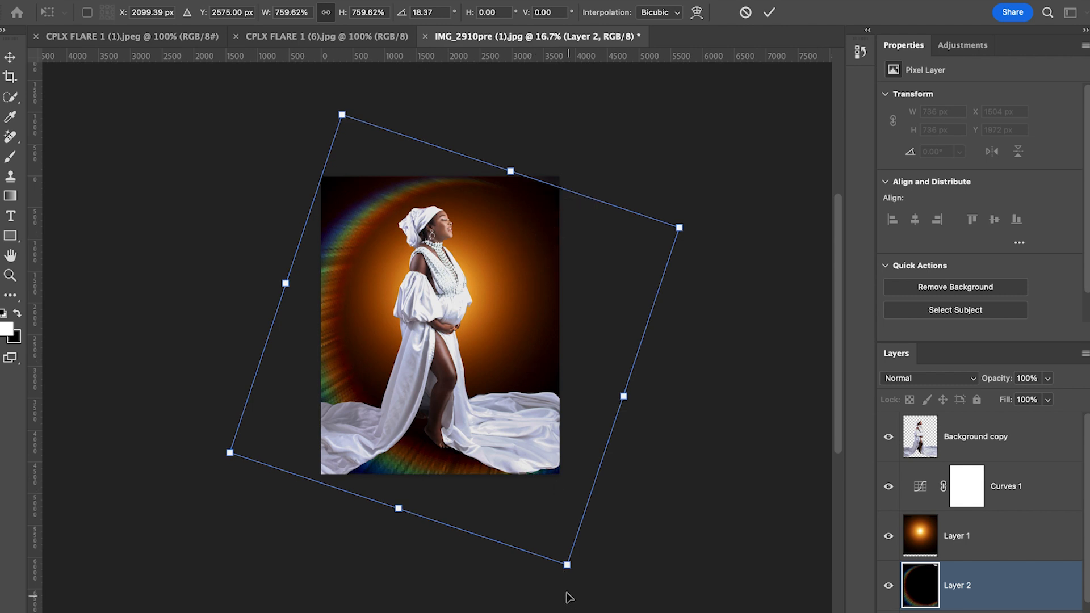
drag(566, 566, 570, 570)
click(769, 13)
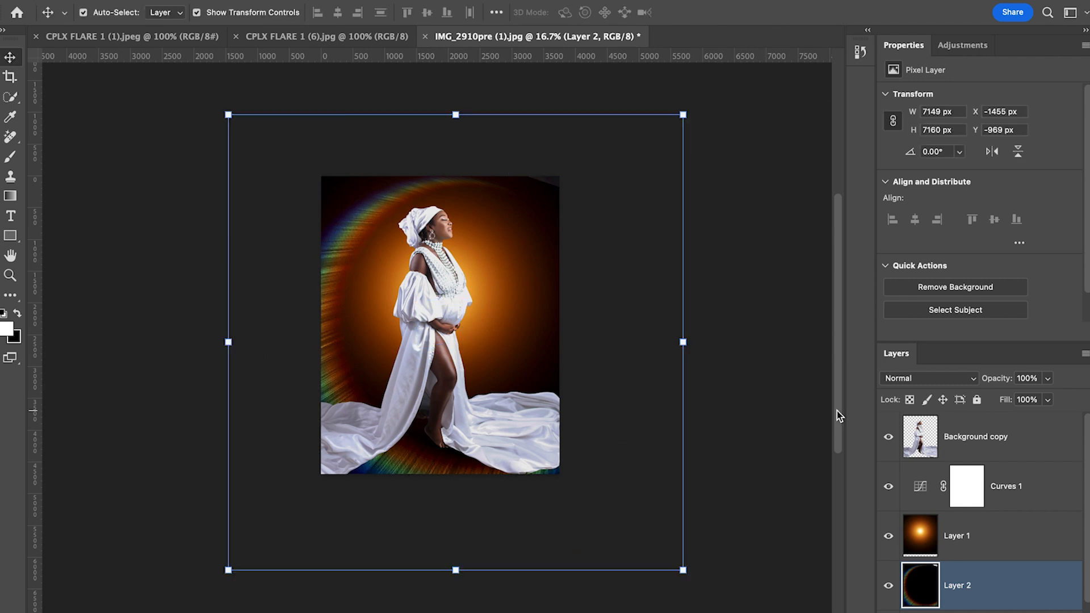
Step: Set the ring flare layer's blend mode to Screen and its opacity to 50%
click(934, 377)
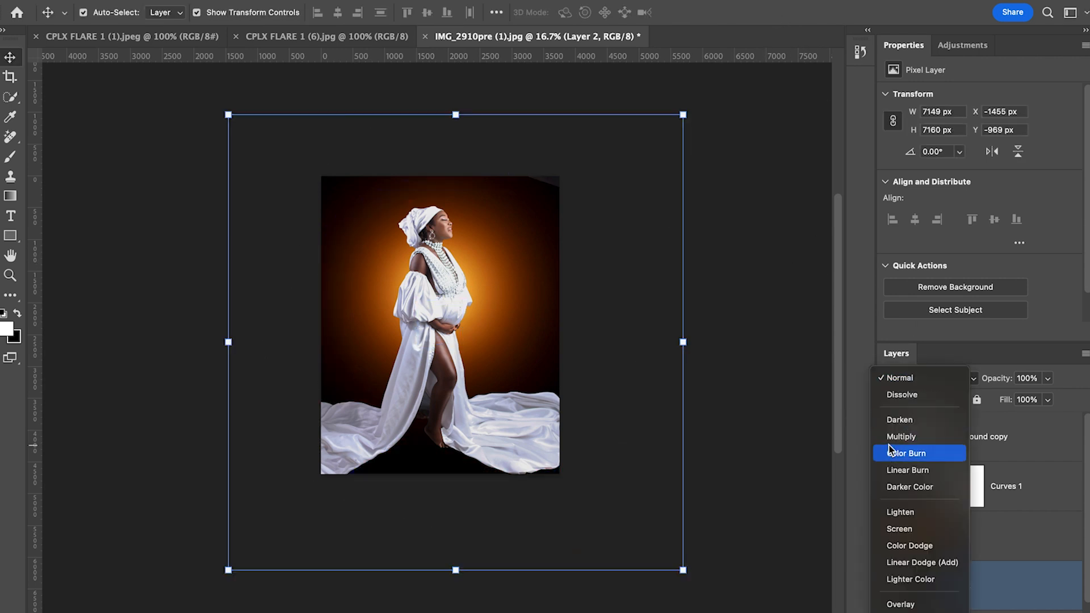
click(915, 530)
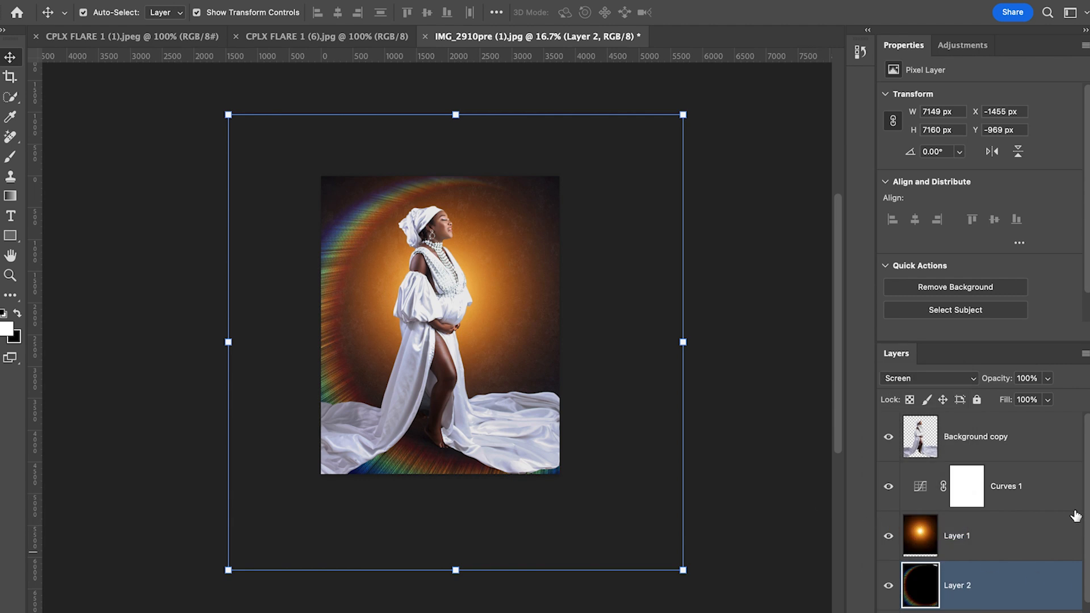
click(1048, 378)
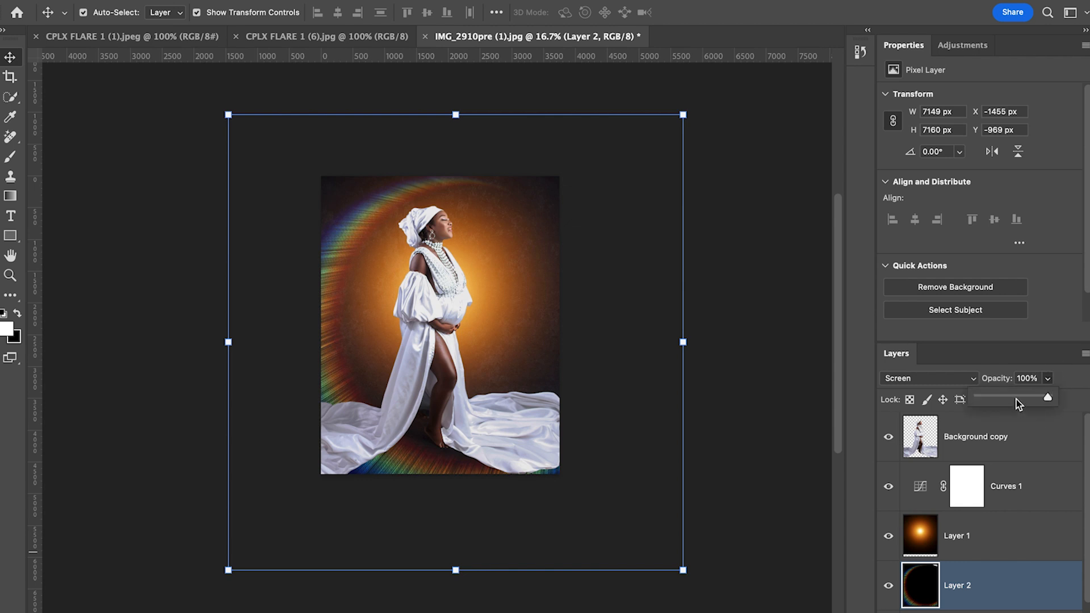
drag(1016, 400, 1016, 399)
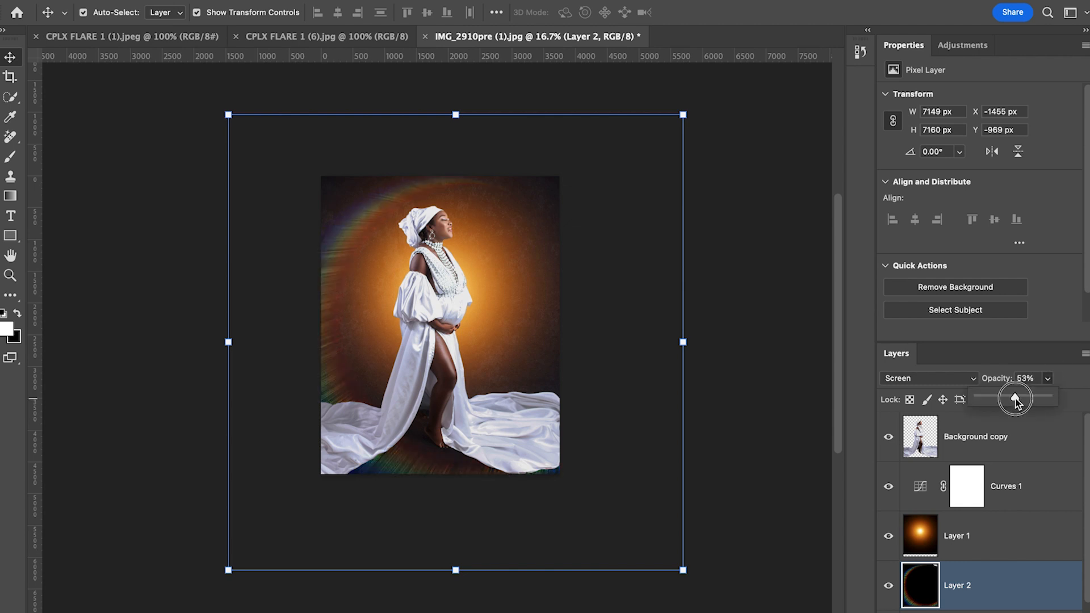
drag(1014, 399, 1012, 399)
Step: Compare the portrait with and without the ring flare, and lower the flare layer's opacity to 30%
click(890, 587)
click(890, 588)
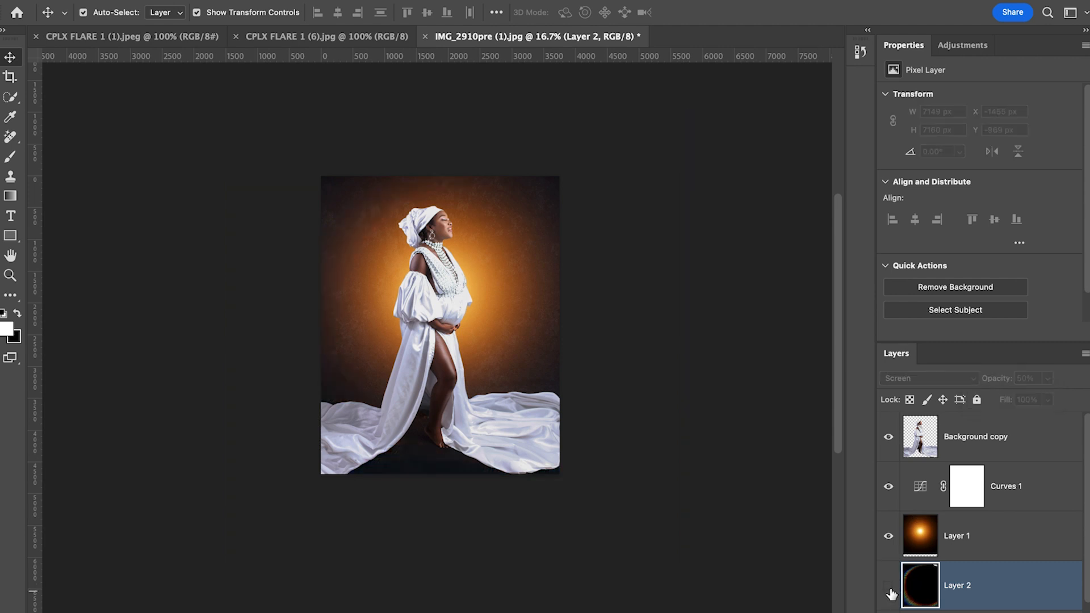
click(890, 590)
click(890, 589)
click(890, 589)
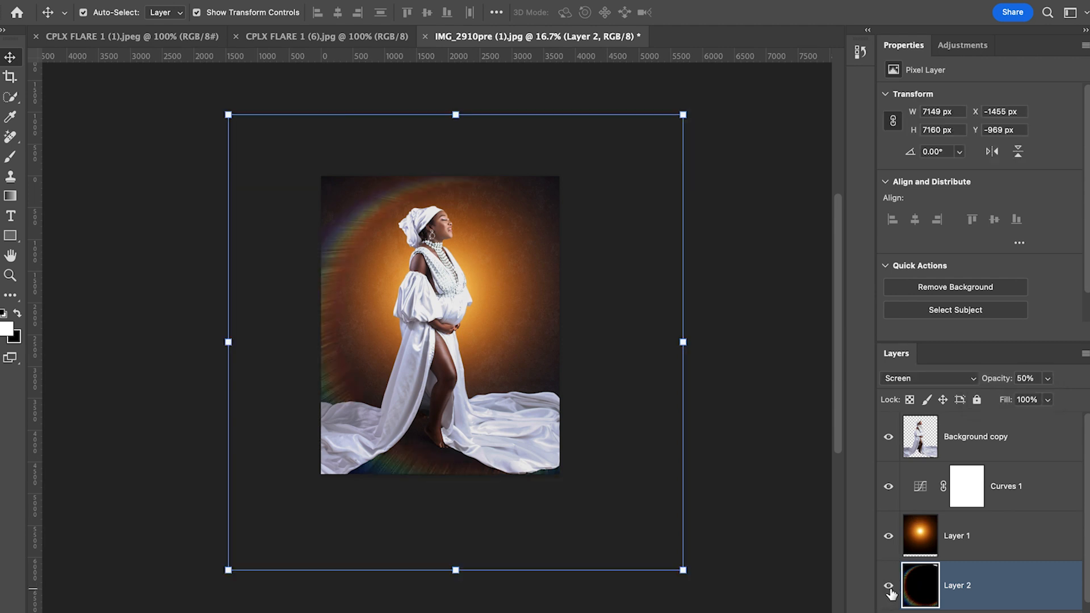
click(1048, 379)
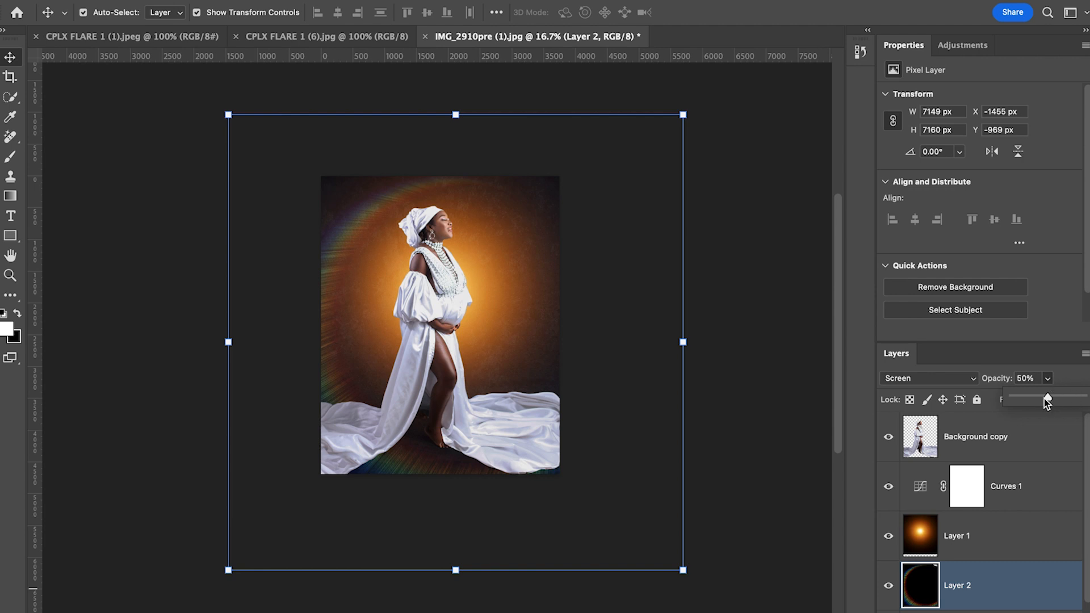
drag(1041, 397, 1038, 399)
drag(1035, 397, 1033, 397)
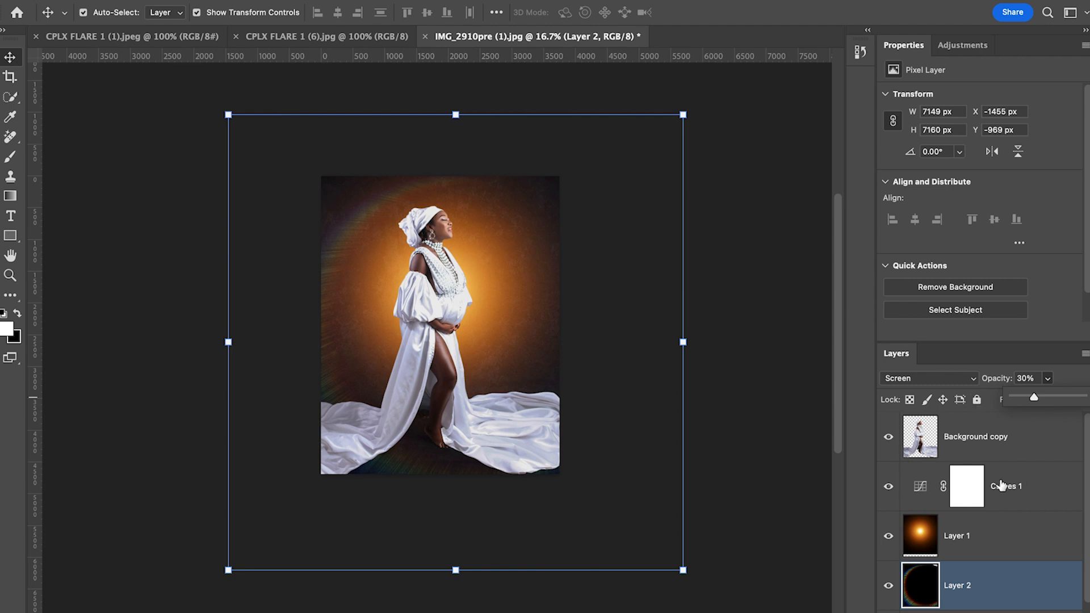
Step: Toggle the ring flare layer's visibility to compare the portrait with and without it
click(1061, 360)
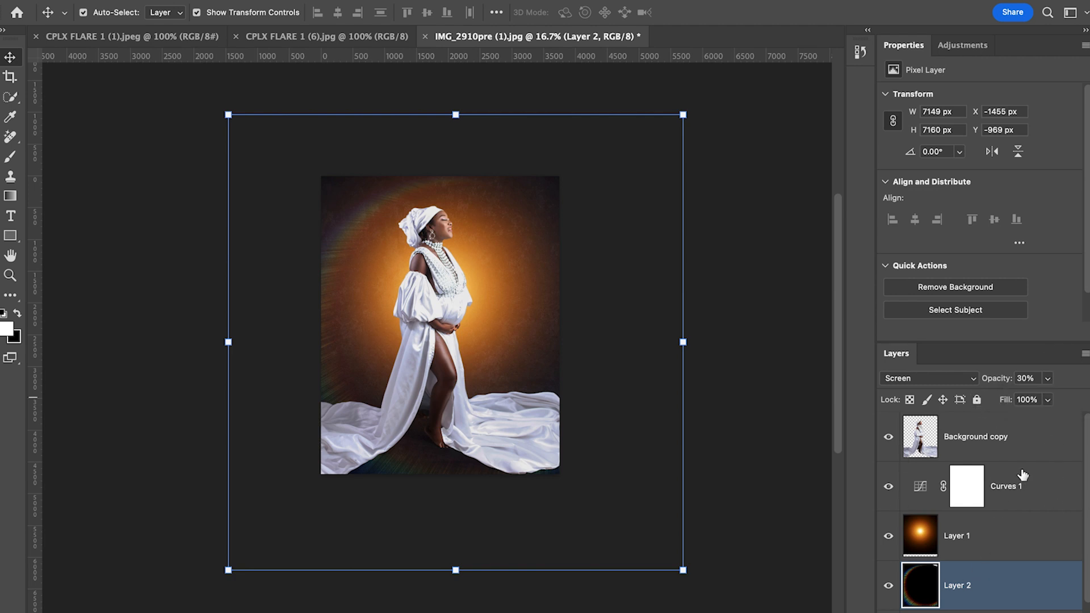
click(888, 585)
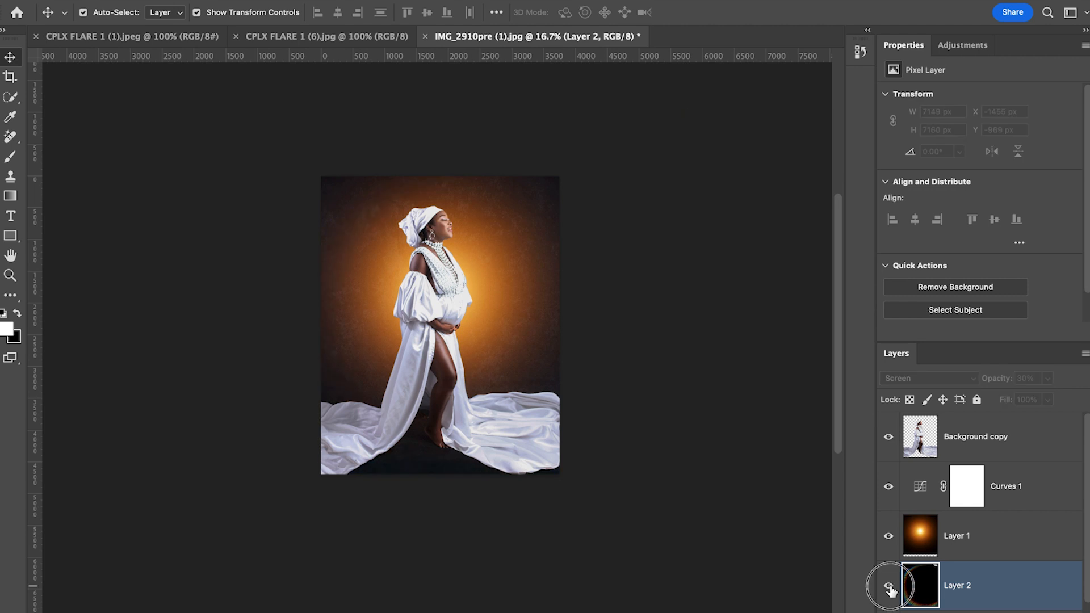
click(888, 585)
click(888, 585)
click(888, 585)
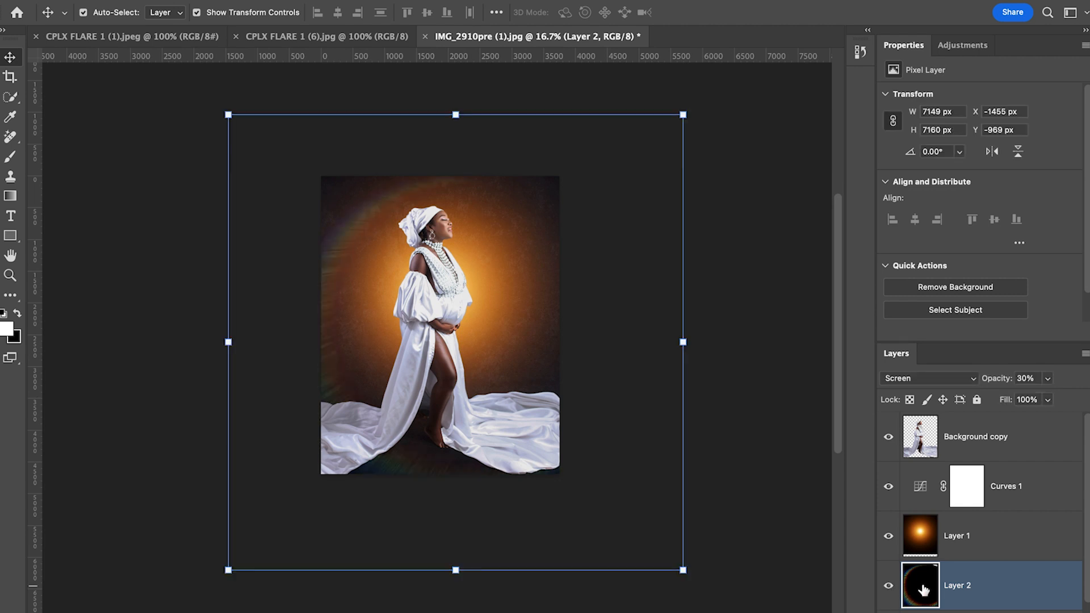
Step: Examine the orange glow flare's effect up close by toggling Layer 1's visibility
key(super+plus)
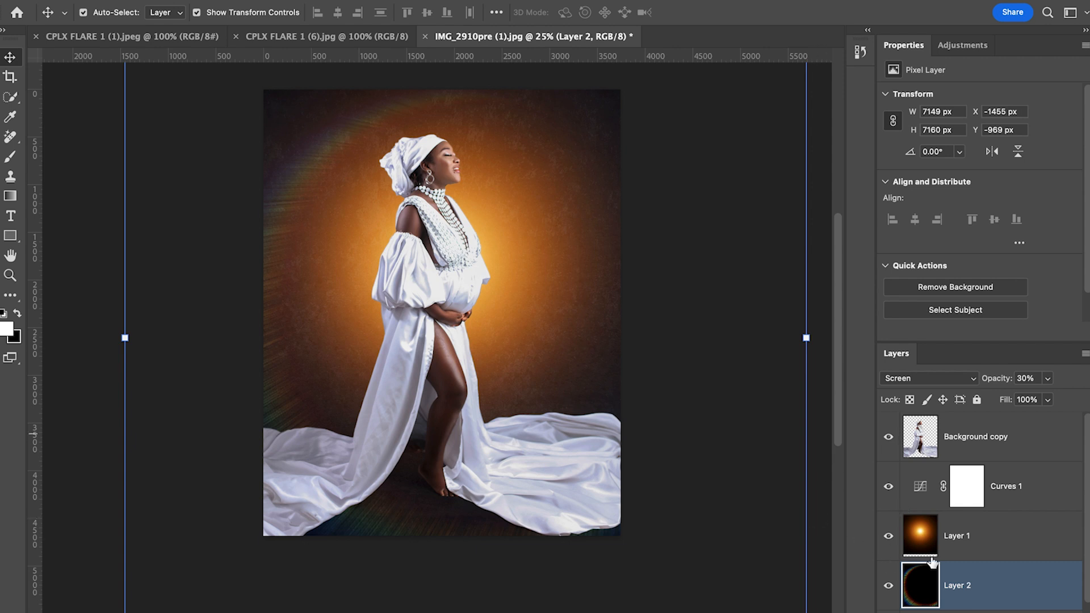
click(889, 536)
click(889, 537)
click(889, 537)
click(889, 537)
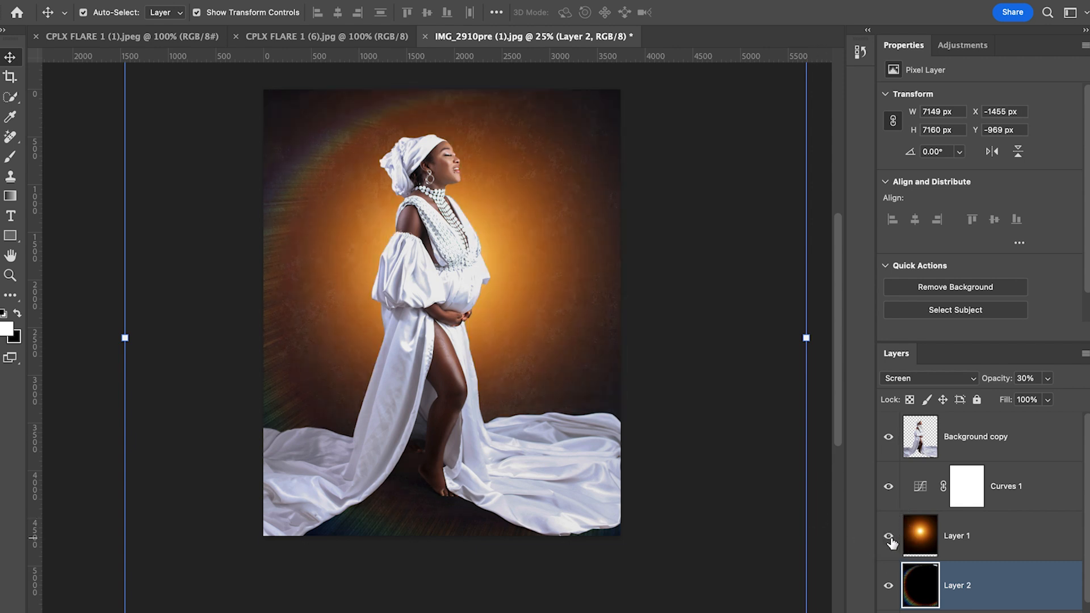
click(1004, 536)
key(super)
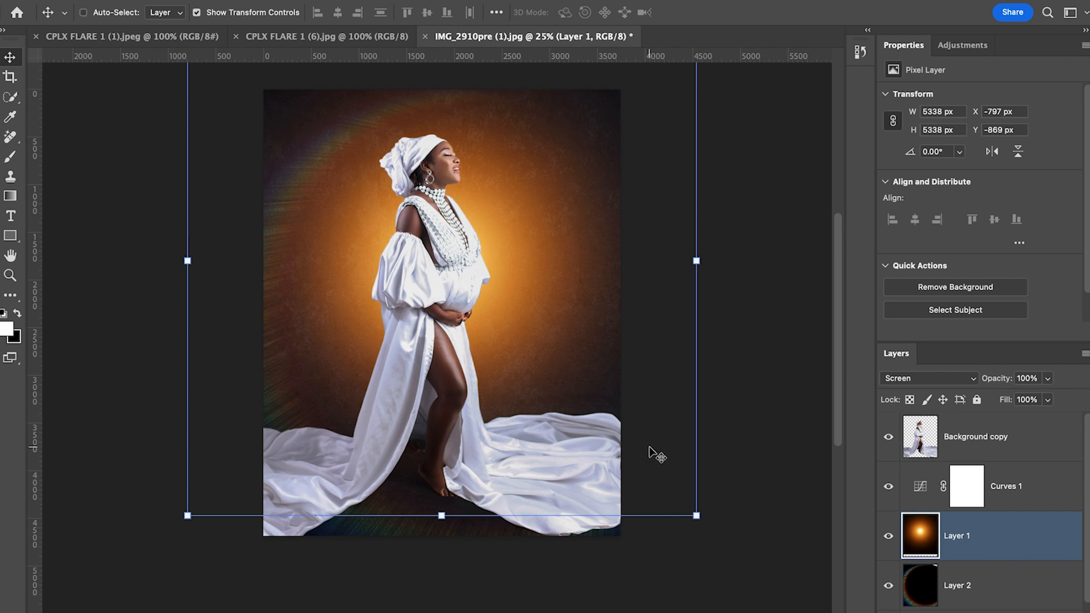
key(super+minus)
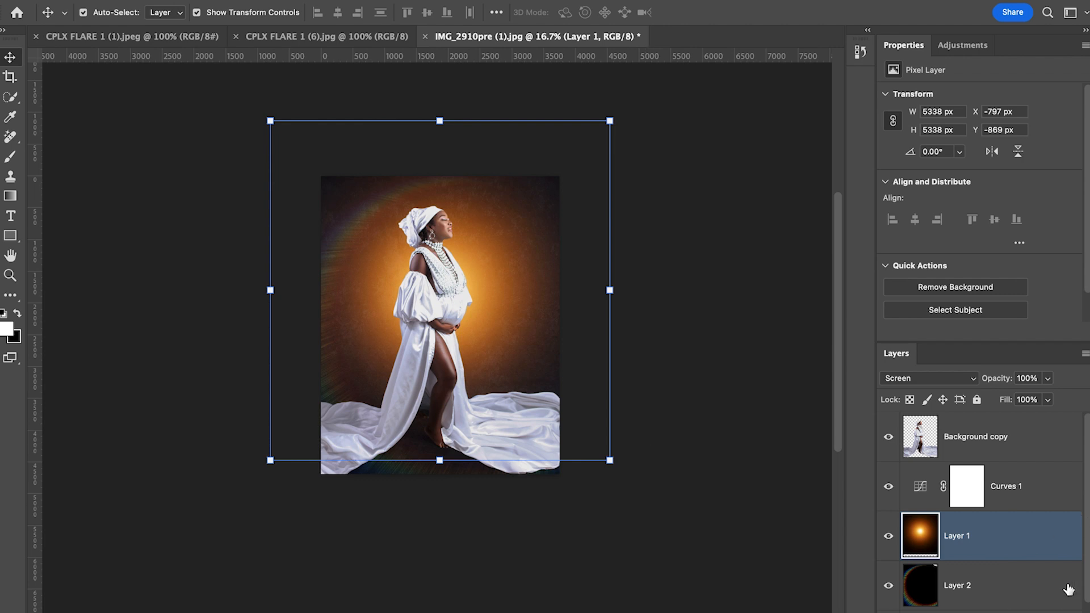
Step: Add a near-black Solid Color fill layer (#010101) above the cut-out woman's layer
click(990, 435)
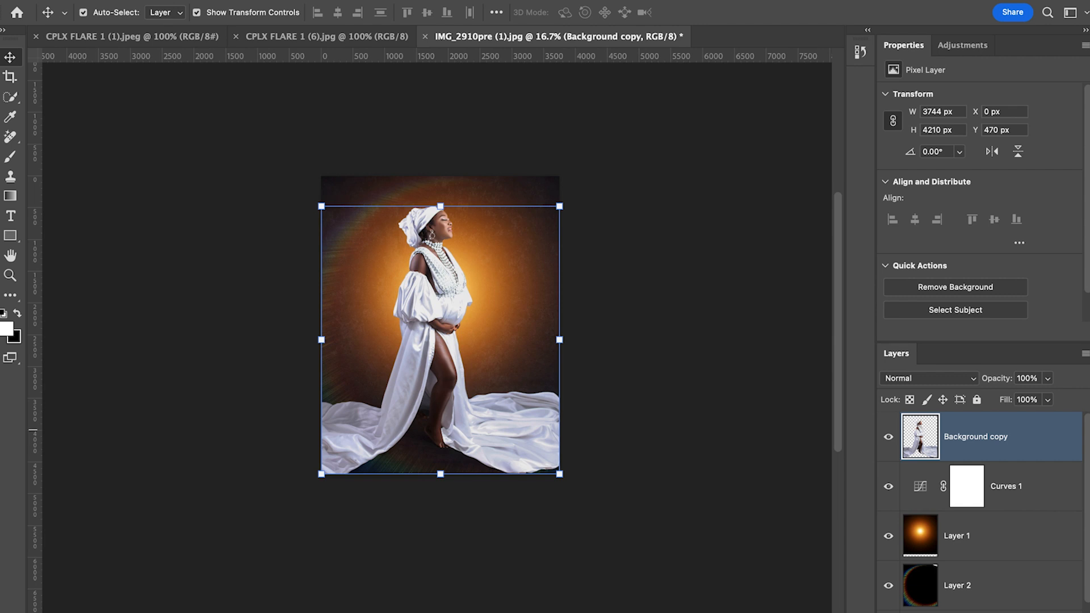
click(985, 612)
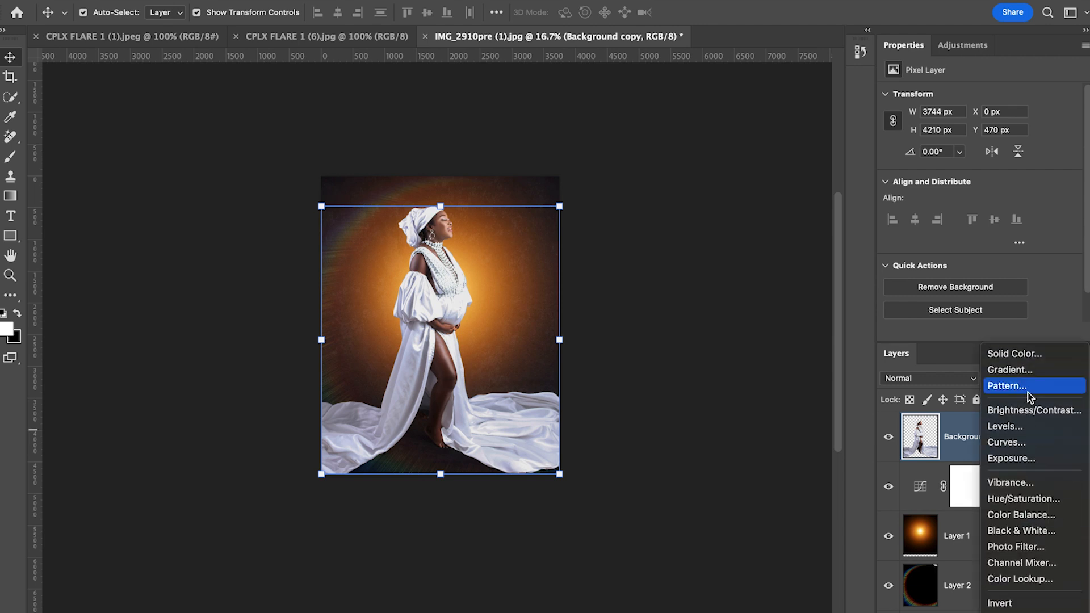
click(1020, 356)
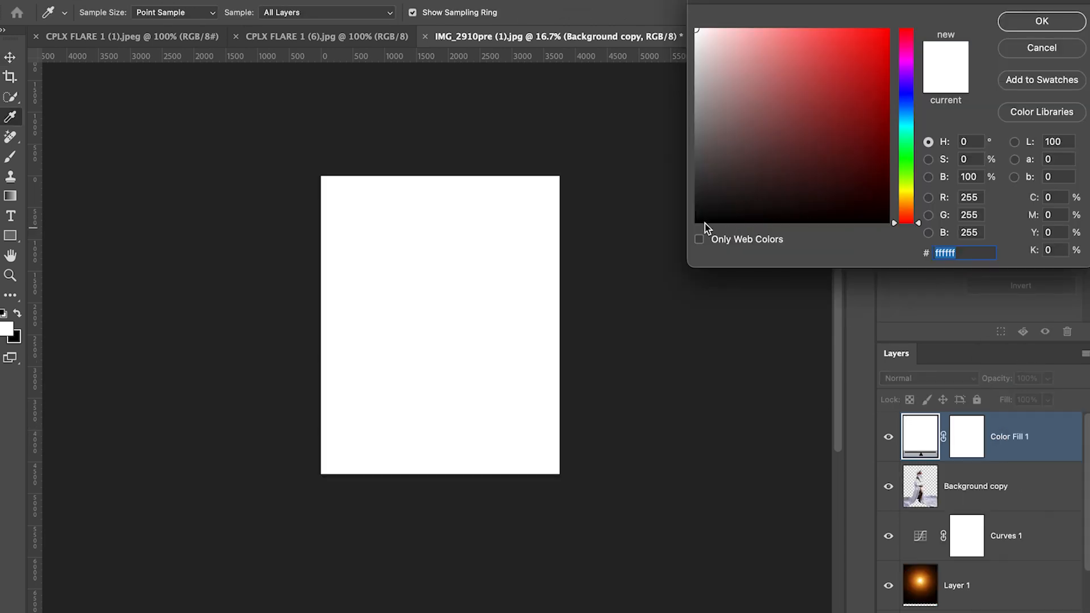
click(700, 221)
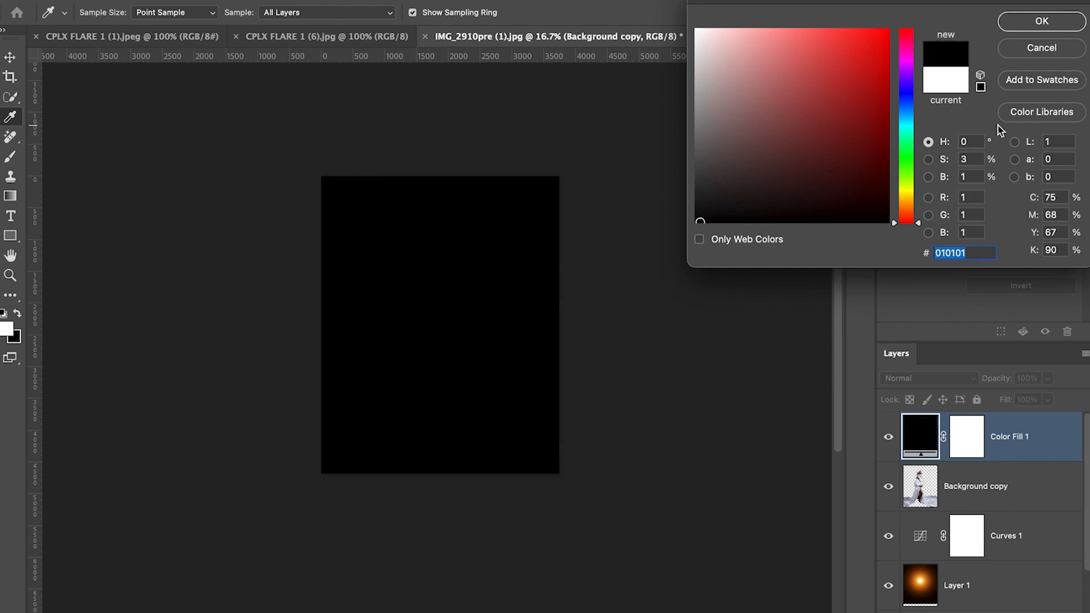
click(1049, 23)
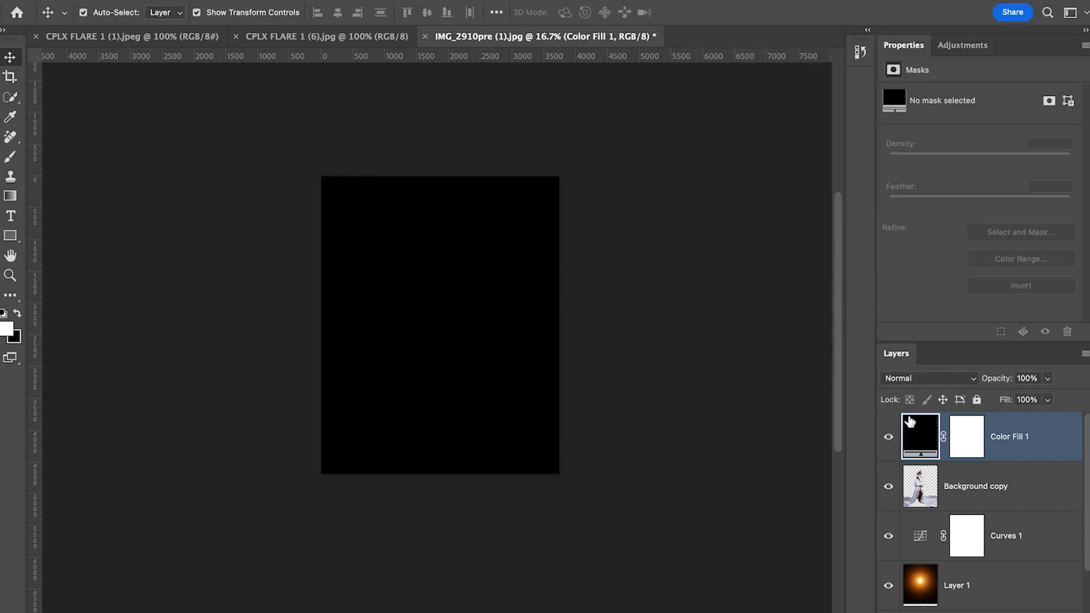
Step: Lower the black color fill layer's opacity to 30% and make its mask active
click(969, 436)
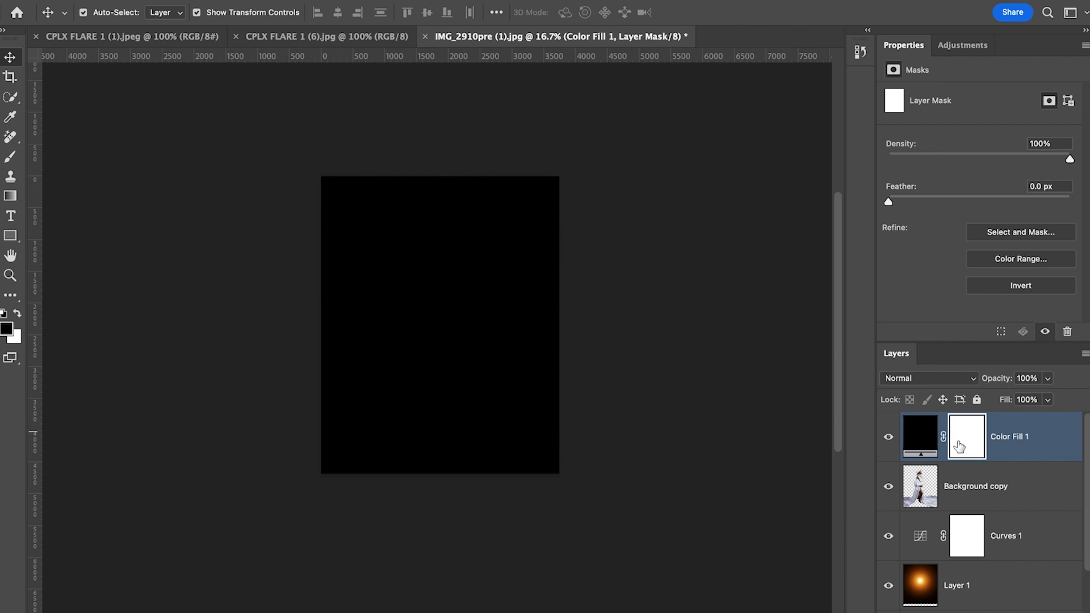
click(1049, 378)
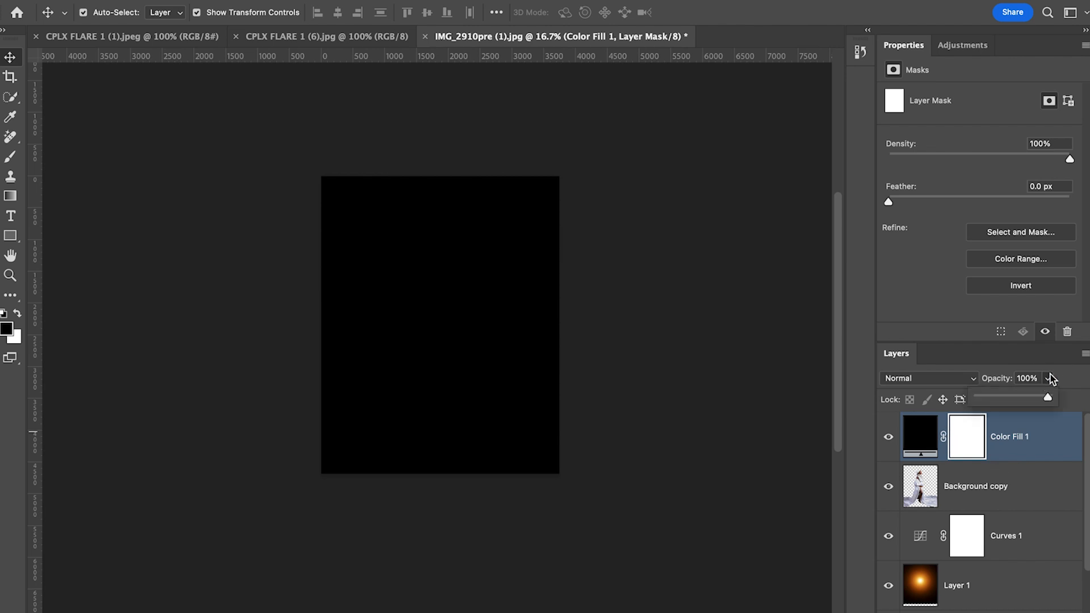
click(1010, 395)
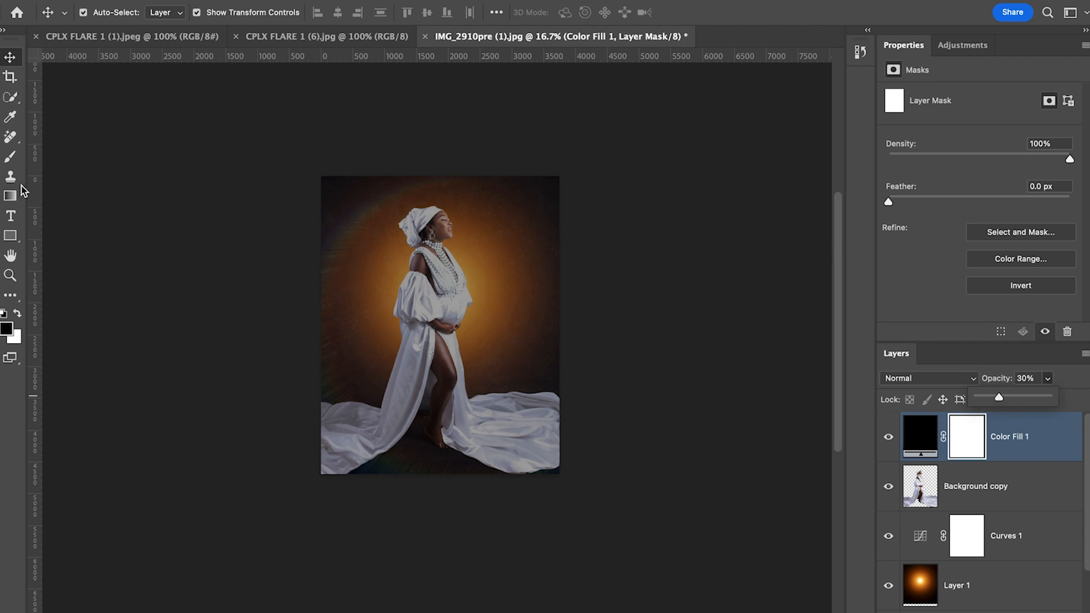
Step: Enlarge the soft black brush to 3200 px, try one dab on the fill layer's mask over the woman, and undo it
click(10, 157)
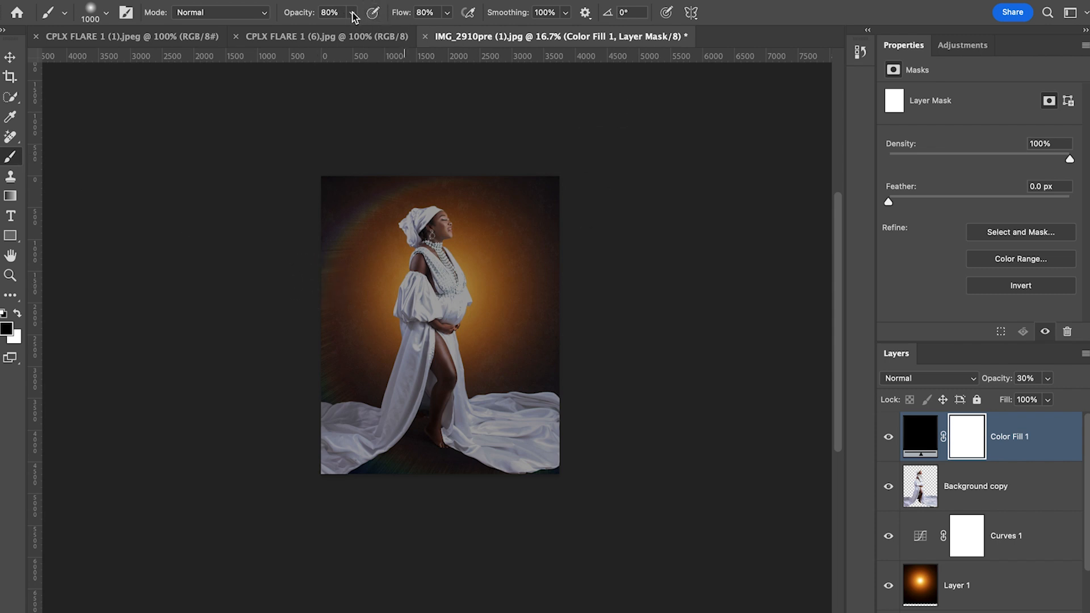
key(bracketright)
key(bracketright)
key(bracketright)
key(bracketright)
key(bracketright)
key(bracketright)
key(bracketright)
key(bracketright)
key(bracketright)
key(bracketright)
key(bracketright)
key(bracketright)
key(bracketright)
key(bracketright)
key(bracketright)
key(bracketright)
key(bracketright)
key(bracketright)
key(bracketright)
key(bracketright)
key(bracketright)
key(bracketright)
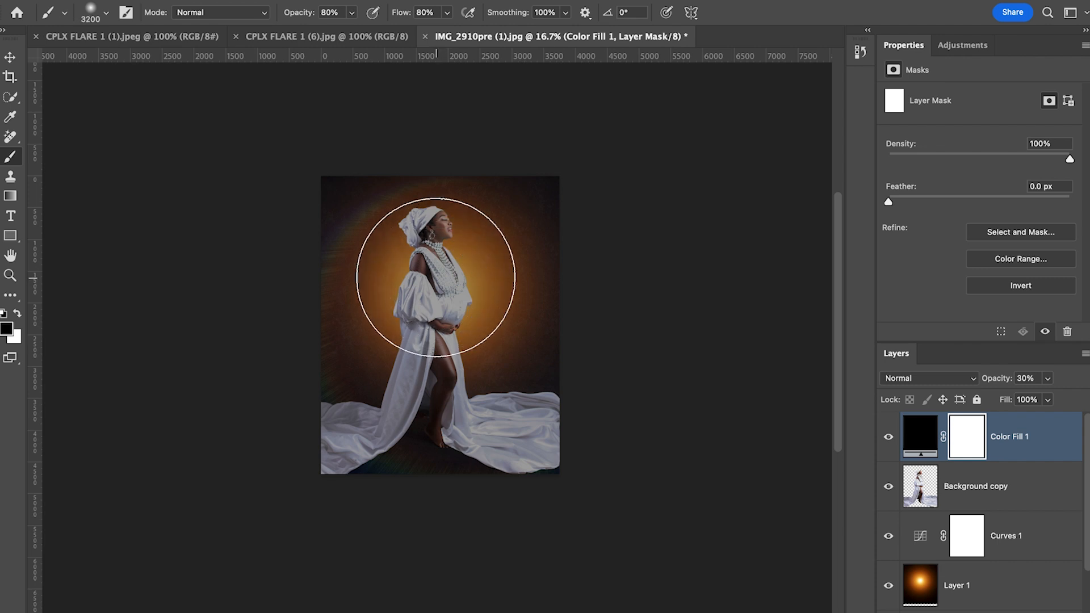
click(439, 289)
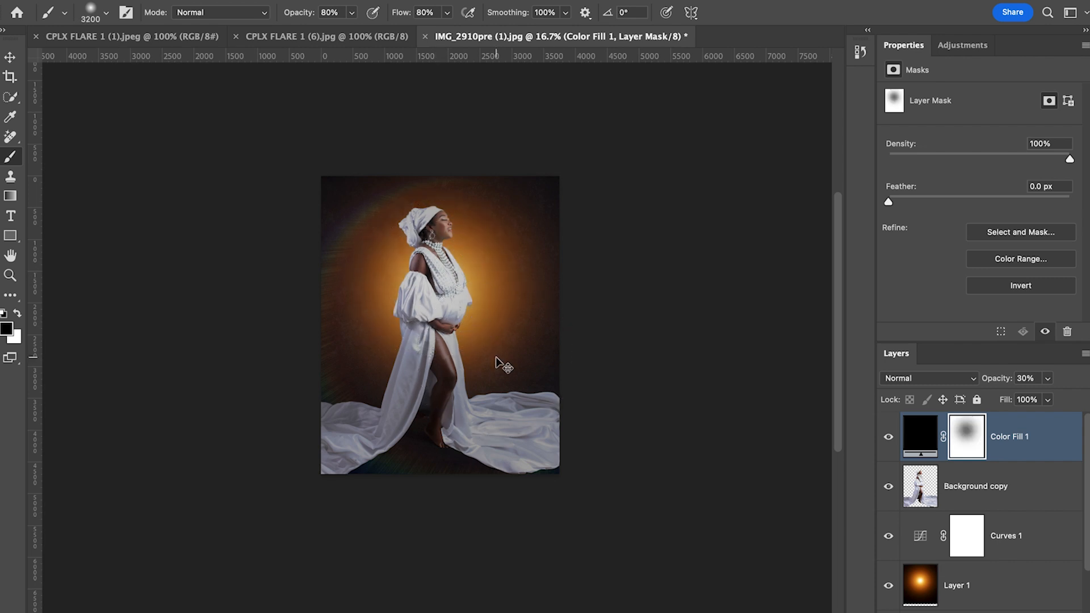
key(ctrl+z)
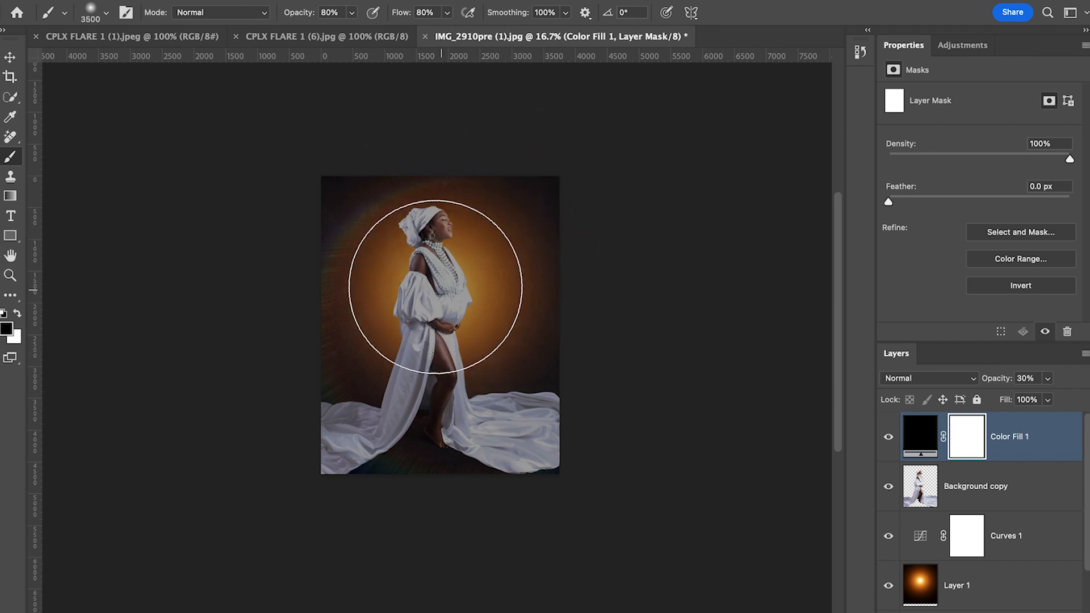
Step: Paint black on the fill layer's mask over the woman with a brush of up to 3700 px, leaving only the photo's edges darkened
key(bracketright)
key(bracketright)
key(bracketright)
key(bracketright)
key(bracketright)
click(438, 290)
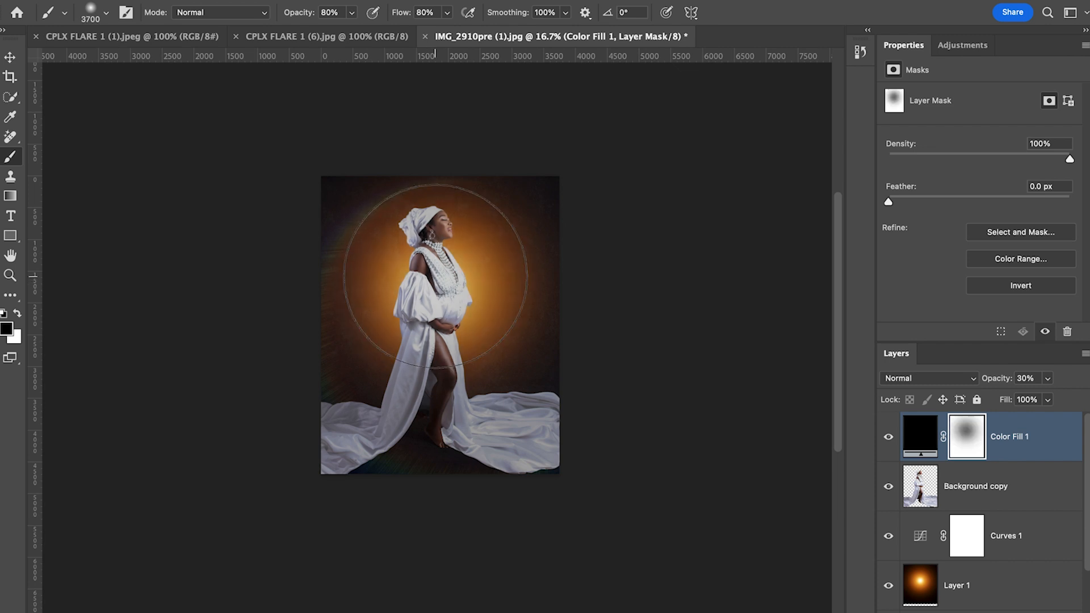
click(442, 319)
click(429, 266)
click(432, 264)
click(430, 279)
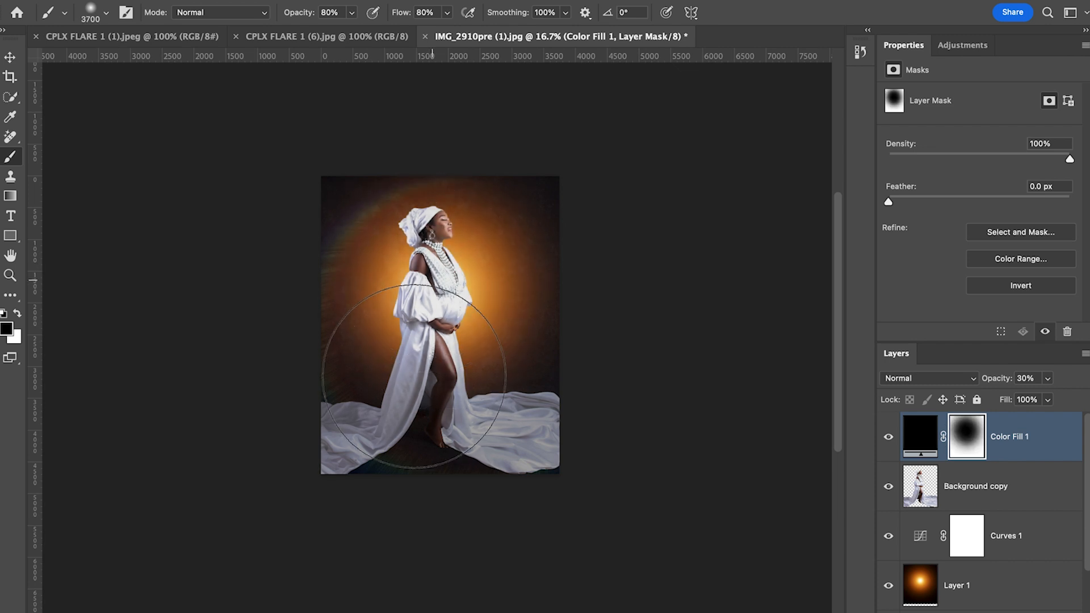
click(411, 370)
click(417, 353)
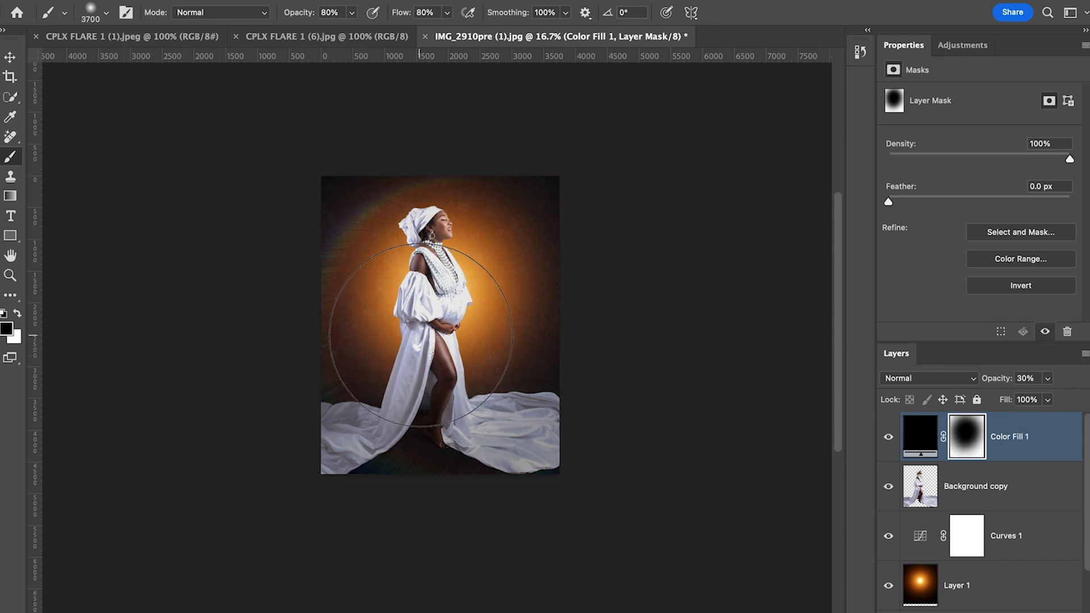
click(453, 316)
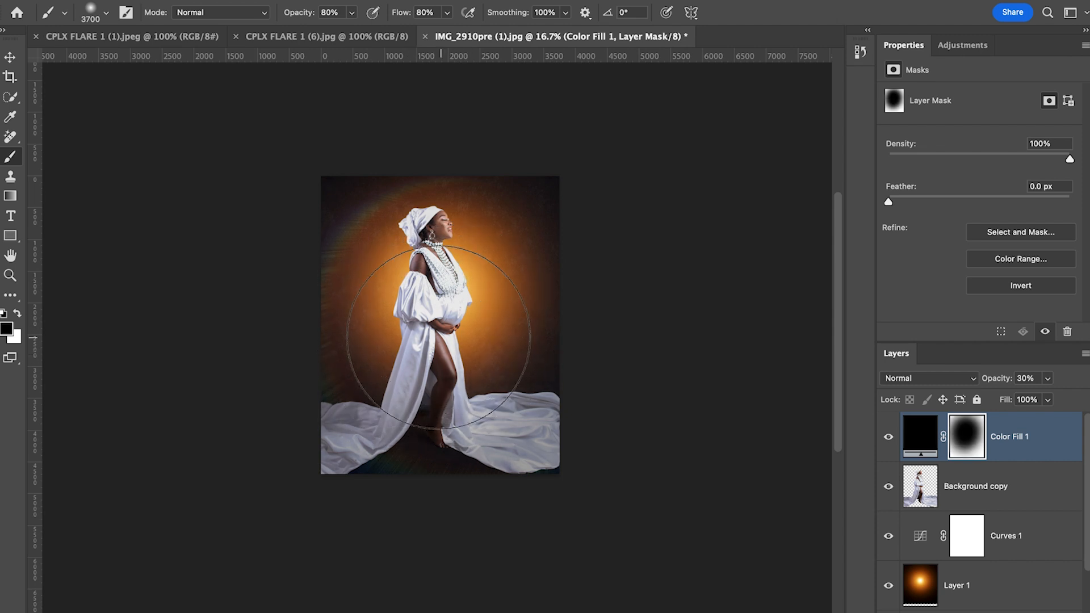
click(462, 268)
click(466, 277)
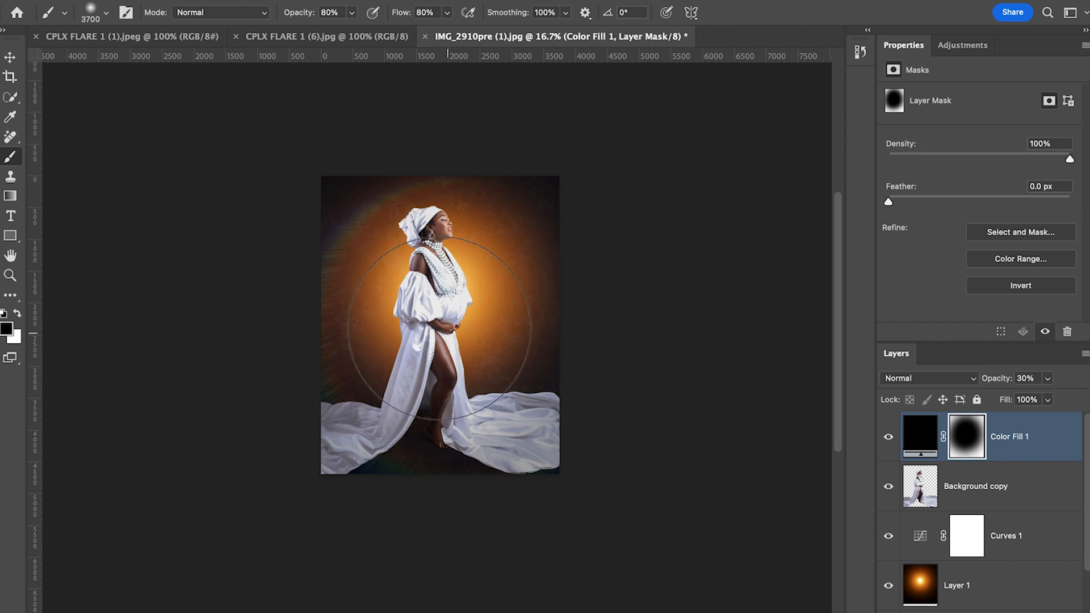
click(425, 344)
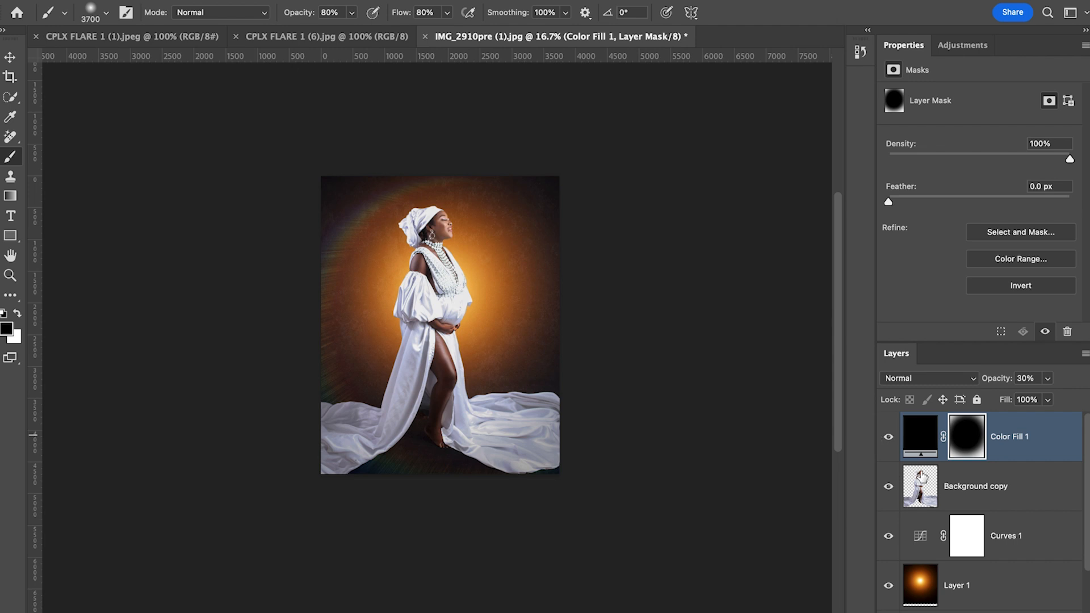
Step: Compare the portrait with and without the masked black vignette layer, leaving the layer visible
click(889, 436)
click(888, 438)
click(889, 439)
click(889, 440)
click(889, 441)
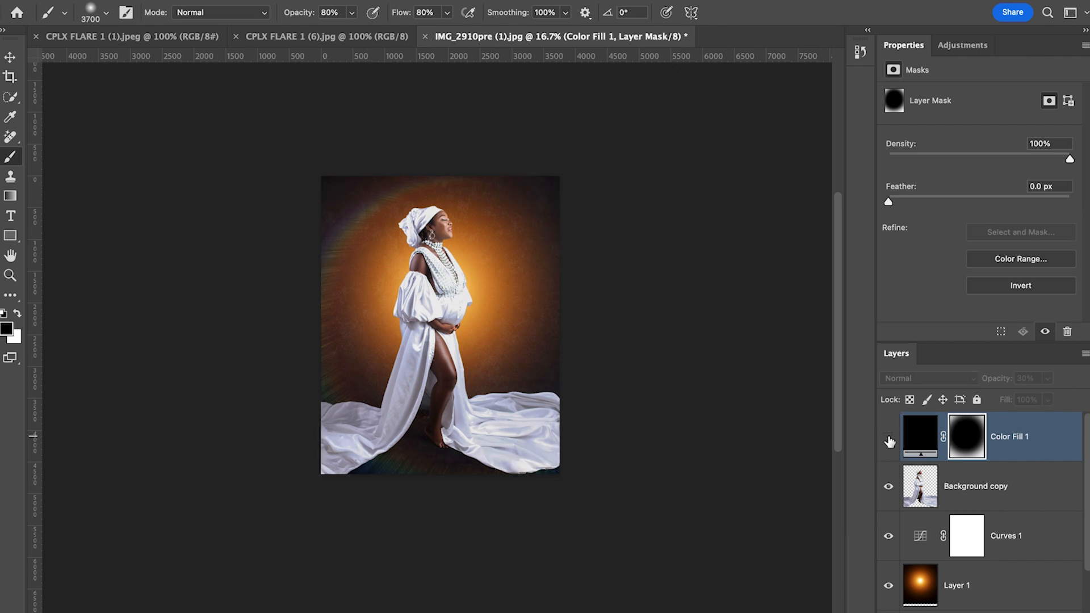
click(888, 438)
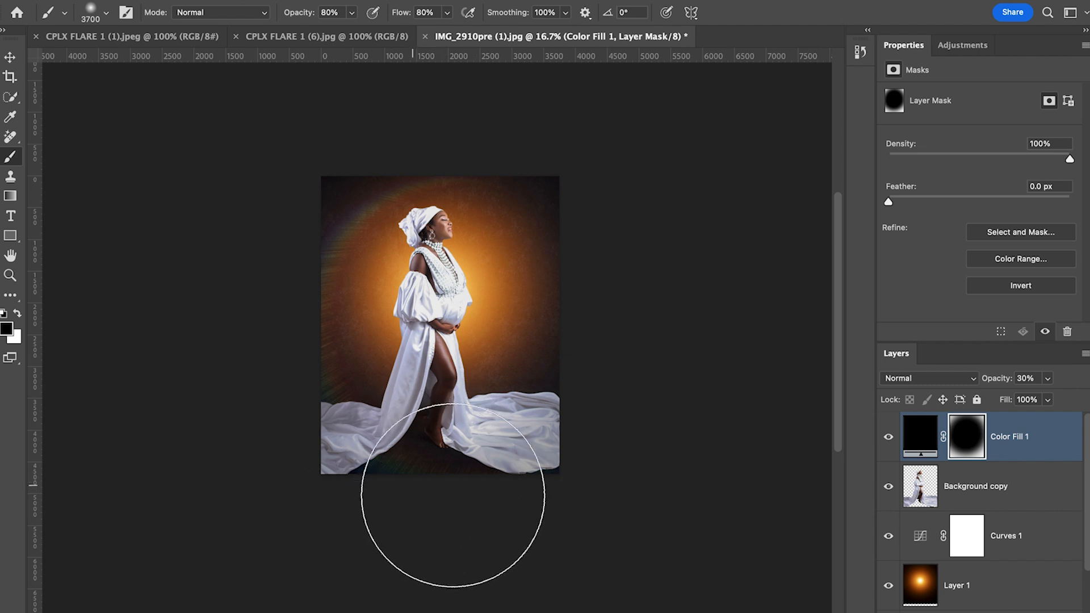
Step: Add a white layer mask to the ring flare layer, Layer 2
scroll(1087, 492, down, 1)
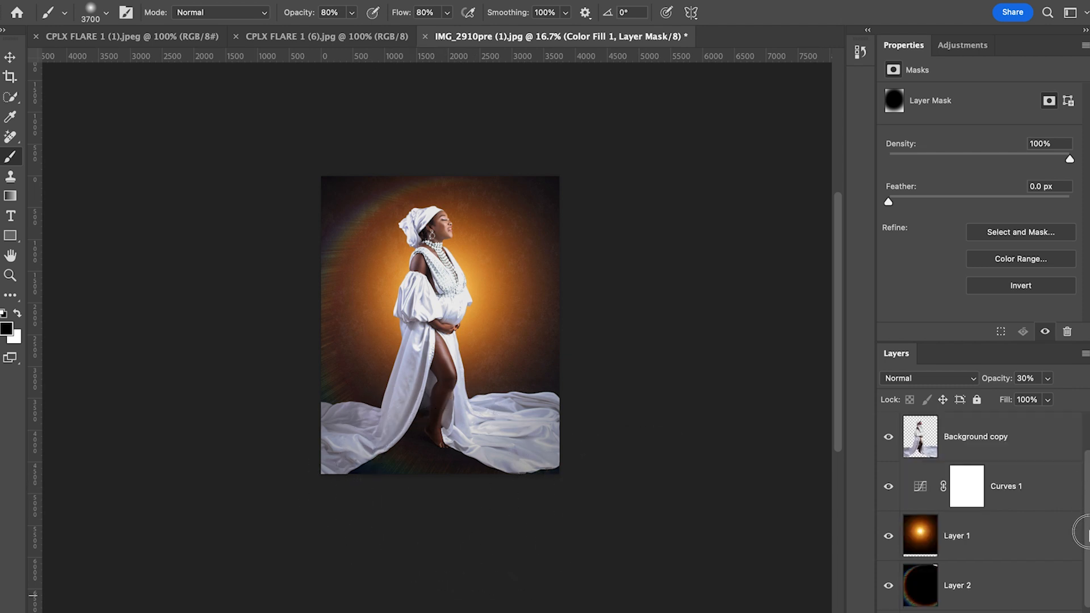
click(983, 590)
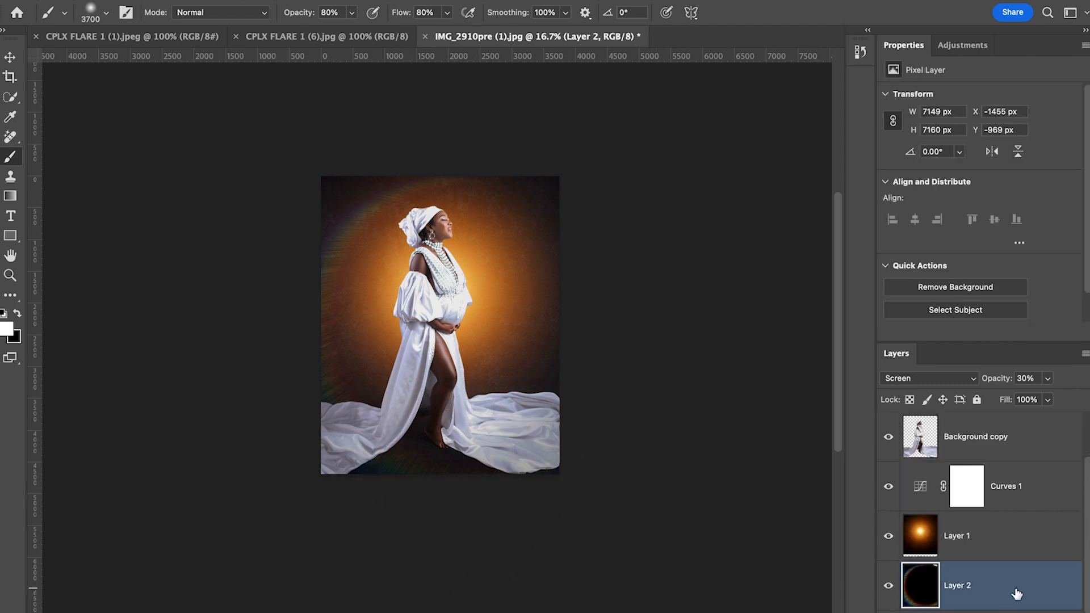
click(962, 612)
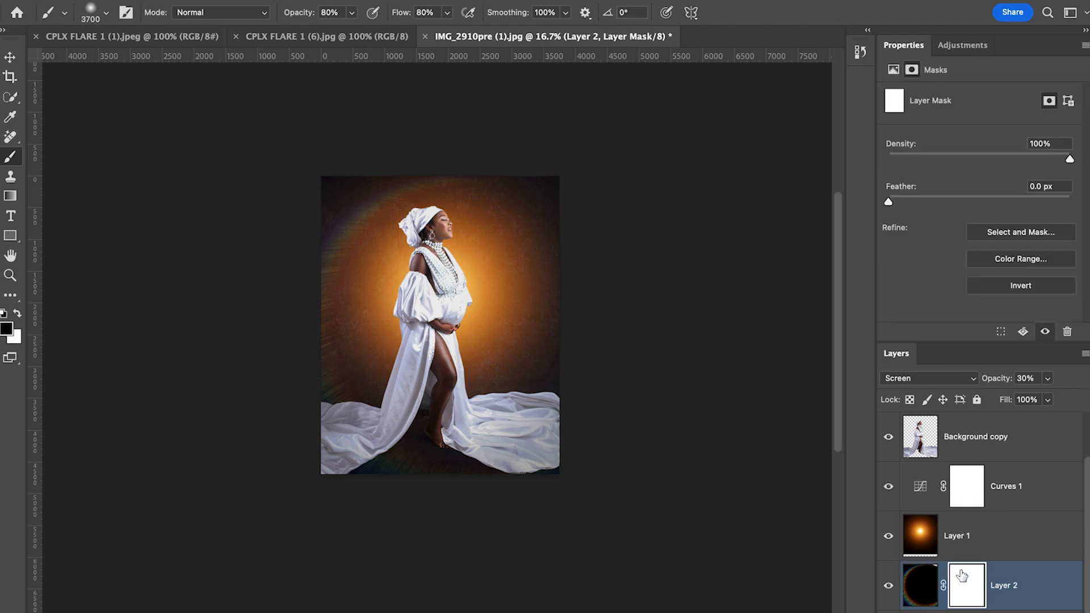
Step: Fade the ring flare below the dress by painting its mask black at 22% brush opacity and 22% flow, reducing the brush to 1000 px
click(350, 13)
drag(352, 35, 318, 35)
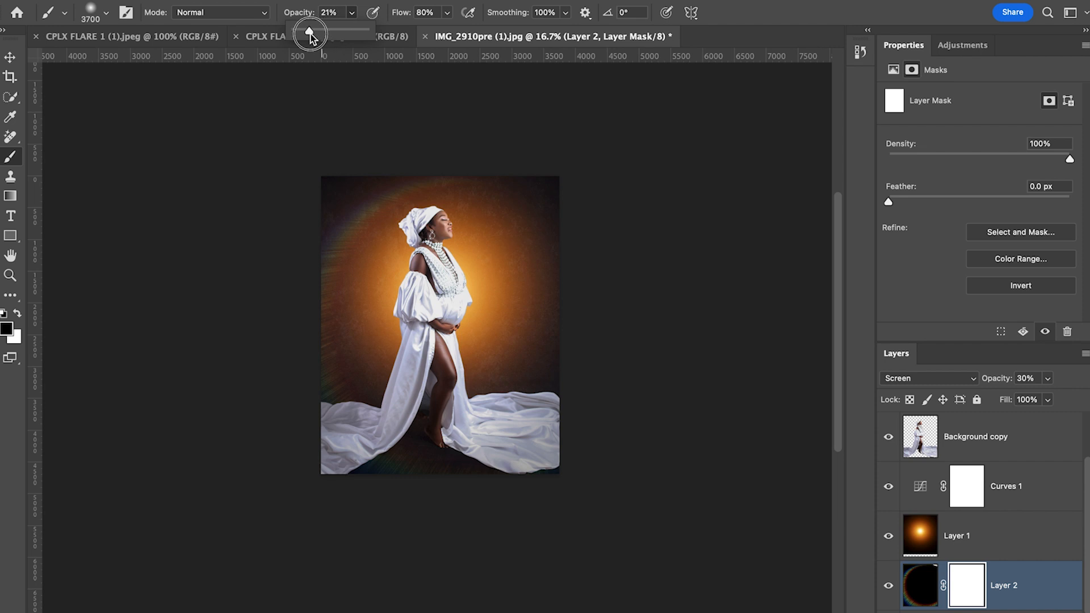
drag(310, 34, 308, 33)
click(448, 12)
drag(448, 33, 416, 32)
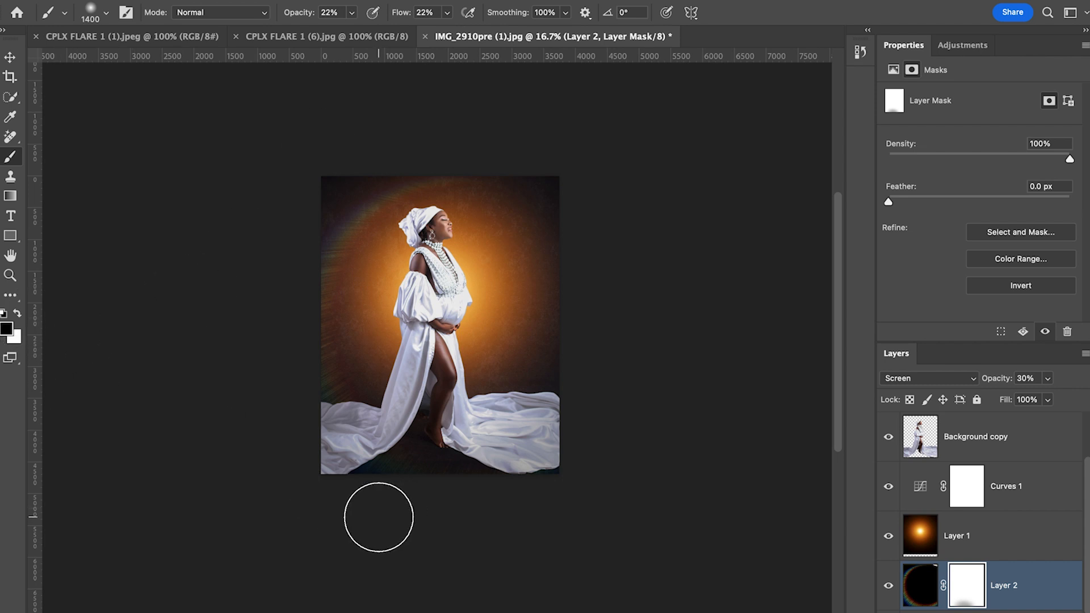
key(bracketleft)
key(bracketleft)
key(bracketleft)
key(bracketleft)
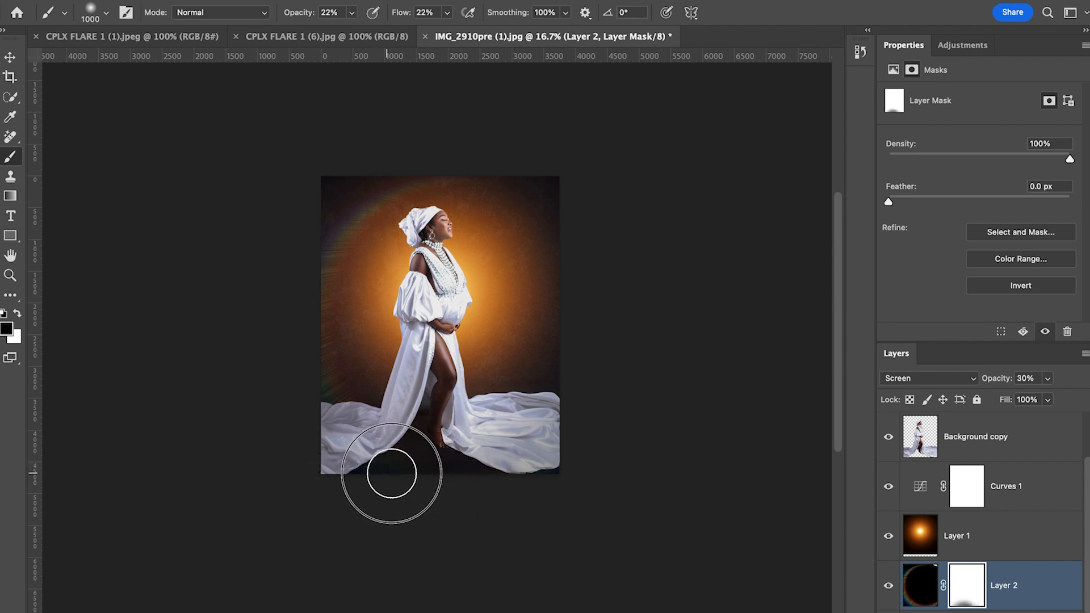
mouse_move(453, 478)
mouse_down()
mouse_move(362, 477)
mouse_move(467, 480)
mouse_move(431, 462)
mouse_up()
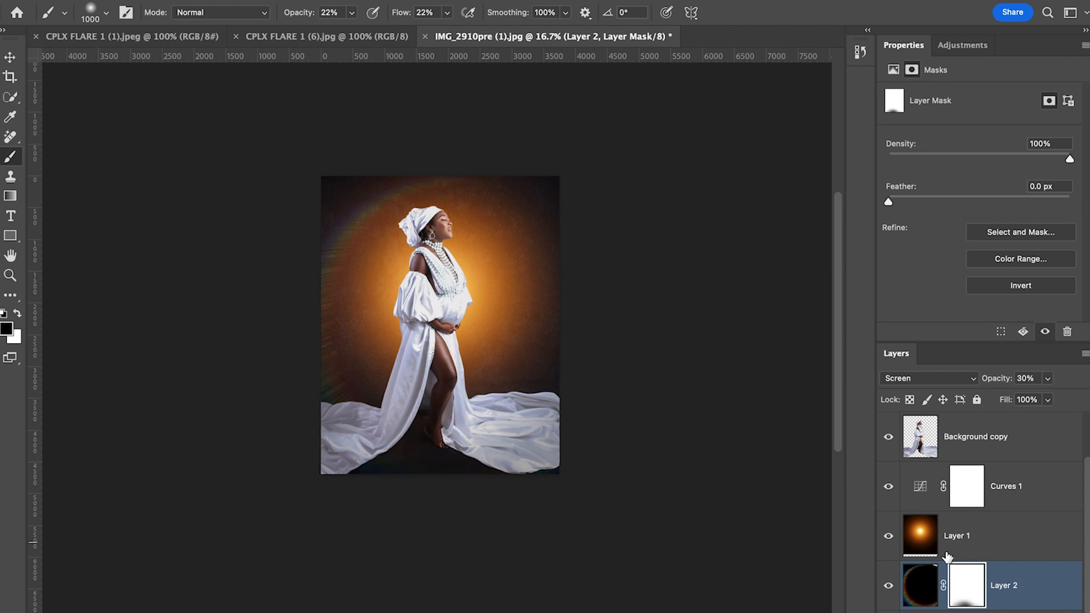
Step: Compare the portrait with and without the masked ring flare, leaving the flare layer visible
click(889, 585)
click(889, 585)
click(889, 585)
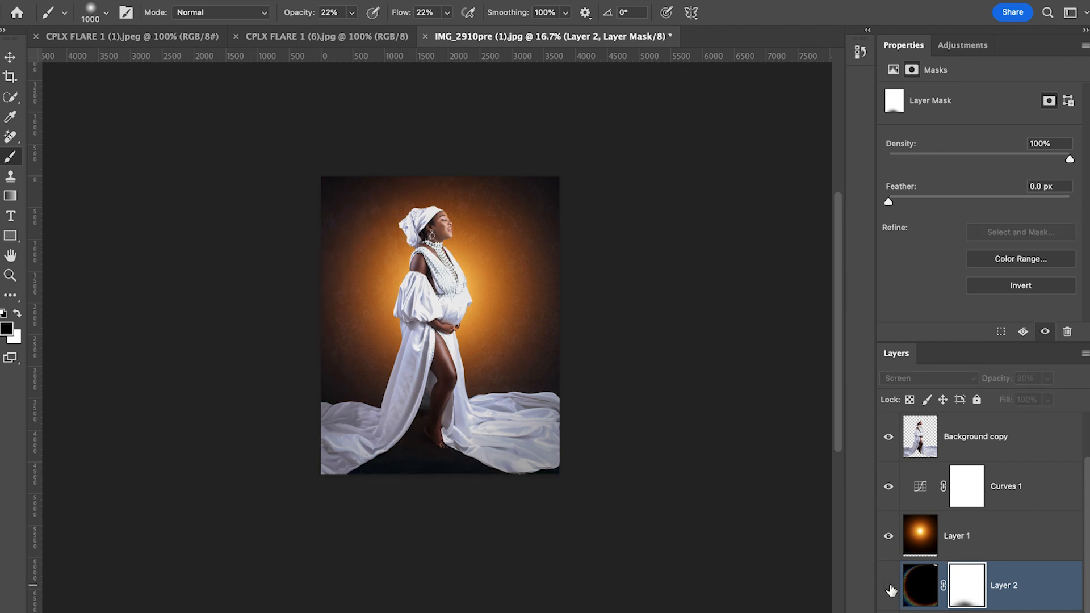
click(890, 587)
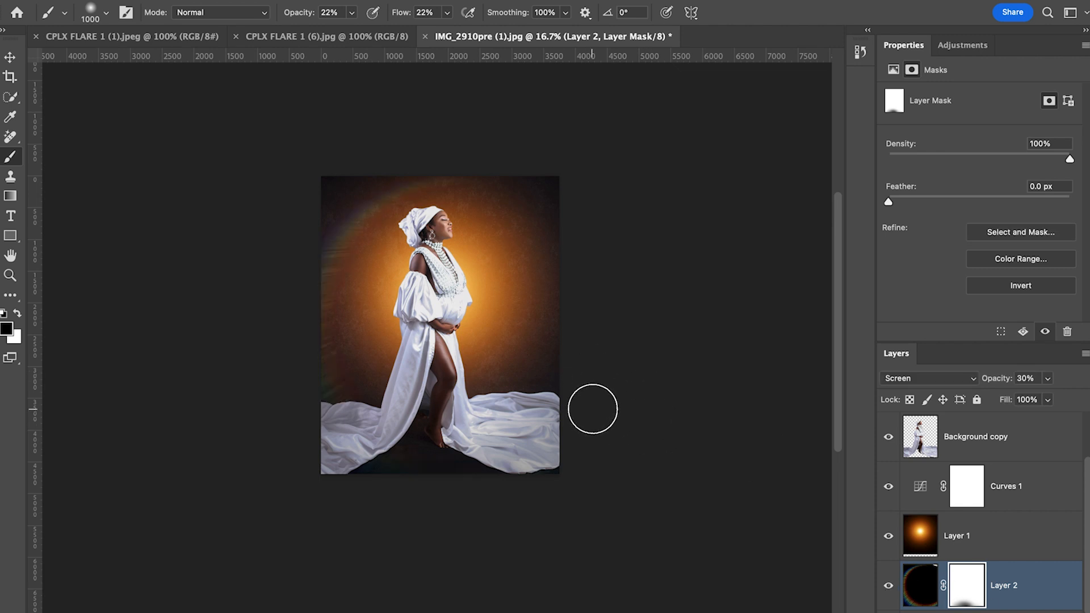